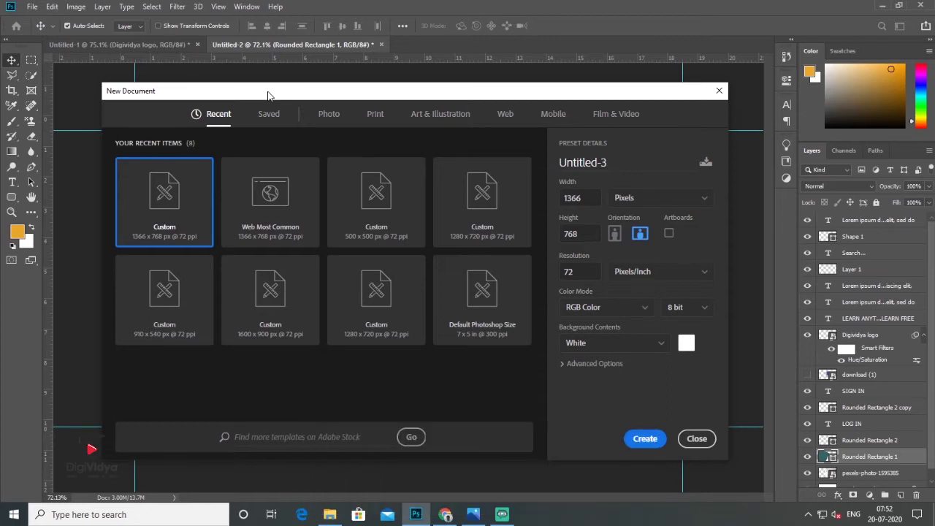
Step: Create a new 1366 × 768 px Web document from the Web Most Common preset
left_click(505, 114)
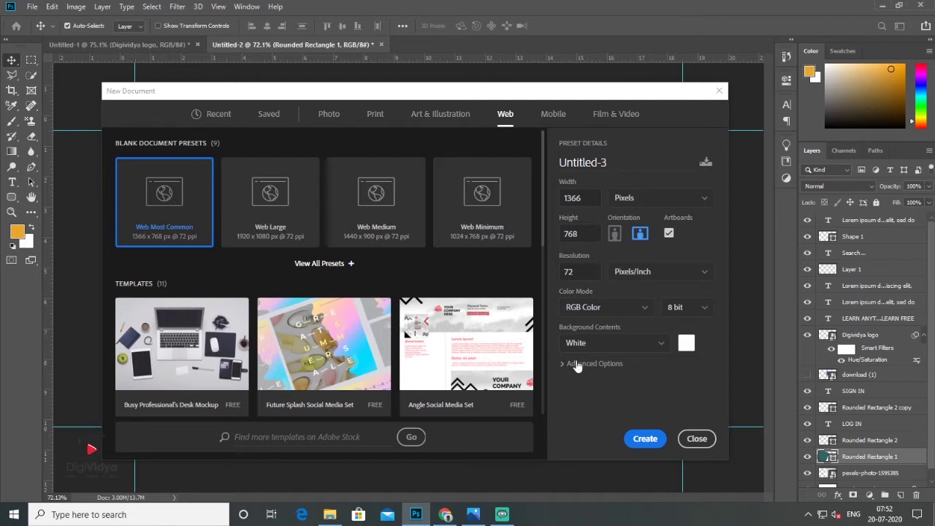
left_click(645, 439)
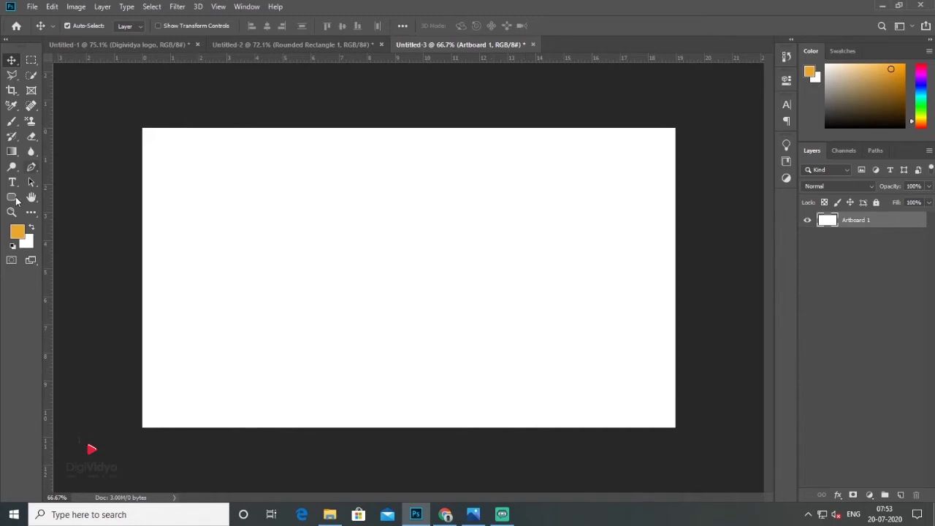
Step: Add guides near the left, top and right edges, then draw an orange rectangle lower right
left_click_drag(49, 204, 155, 207)
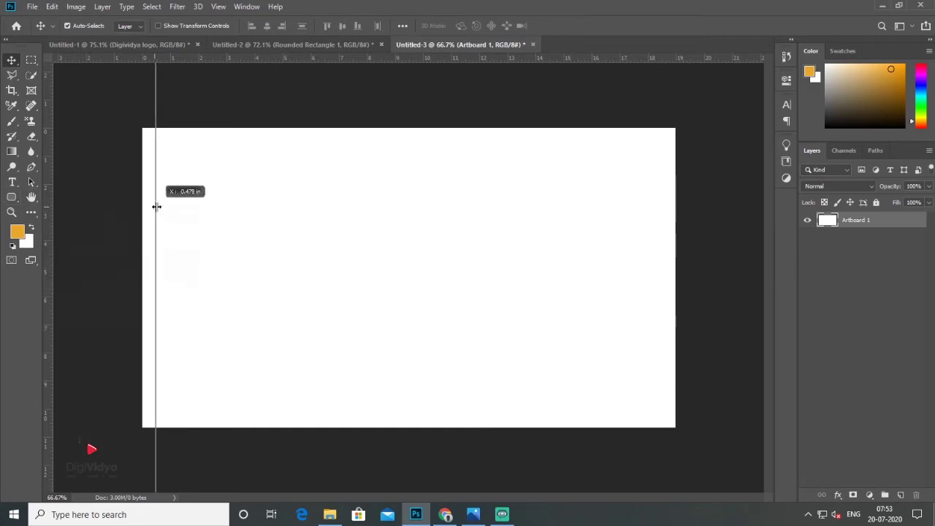
left_click_drag(155, 207, 156, 208)
left_click_drag(292, 57, 292, 143)
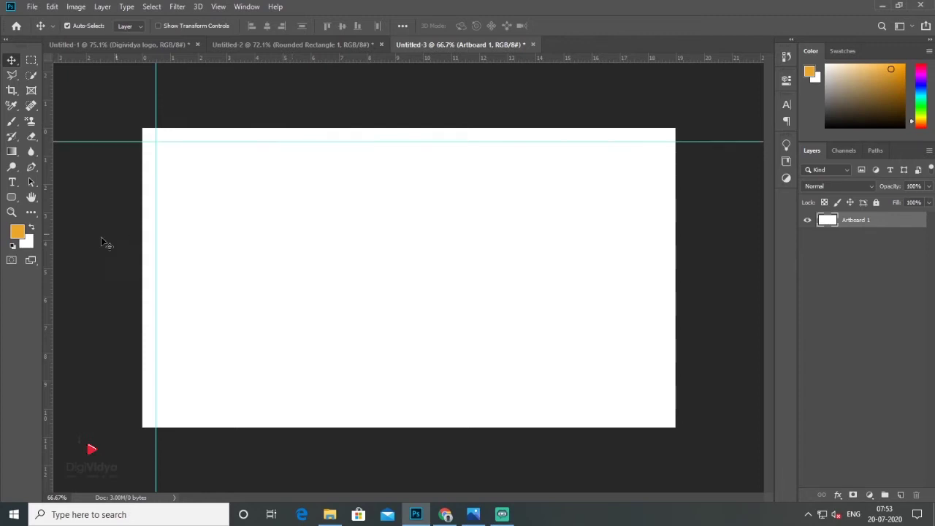
left_click_drag(48, 259, 661, 297)
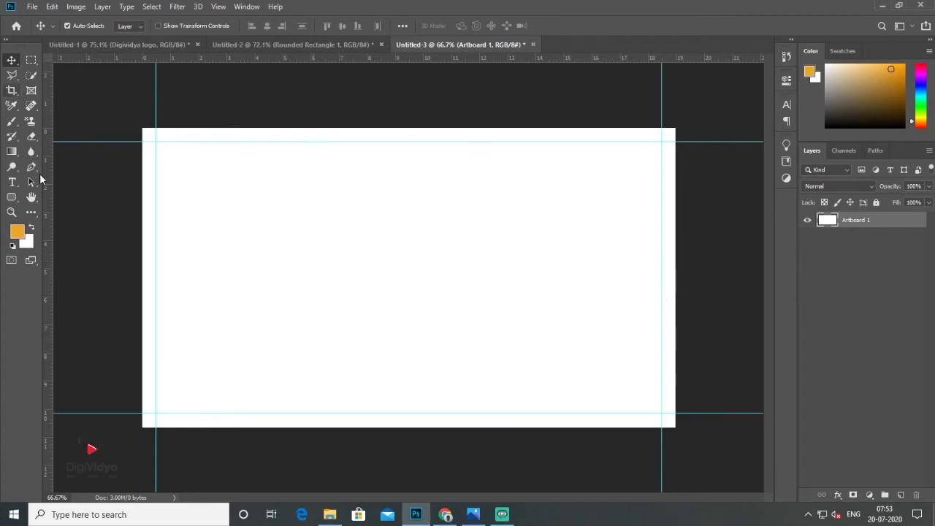
left_click(11, 197)
left_click_drag(339, 247, 596, 462)
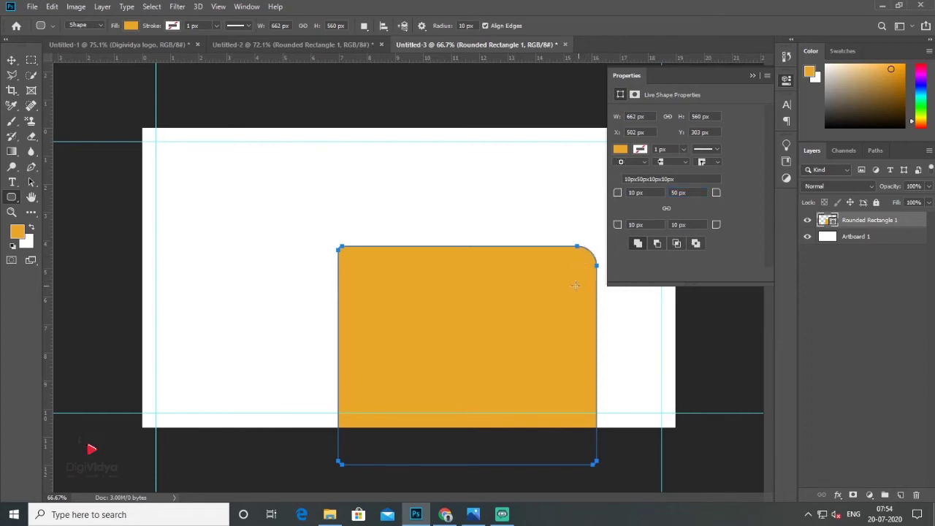
Step: Rotate the orange rounded rectangle about 22.6° and scale it up across the artboard's left side
left_click(12, 59)
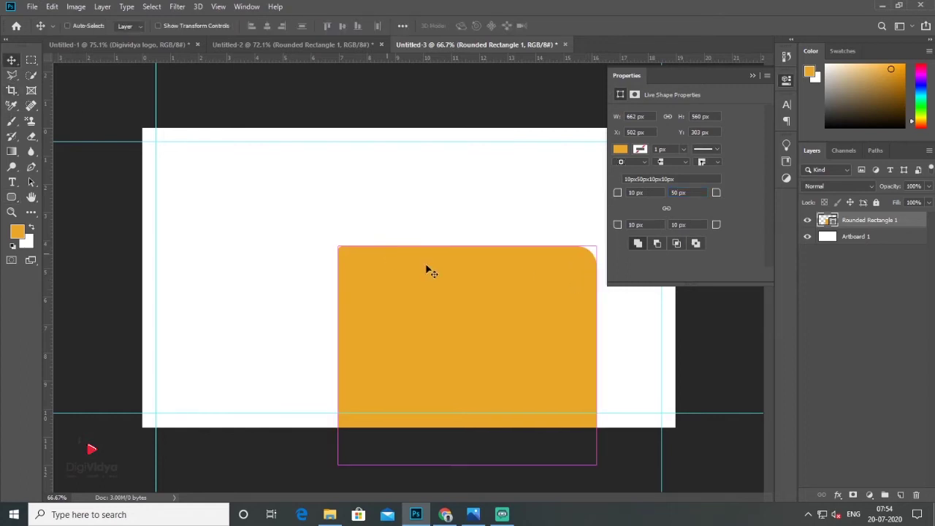
key("ctrl+t")
left_click_drag(595, 238, 637, 294)
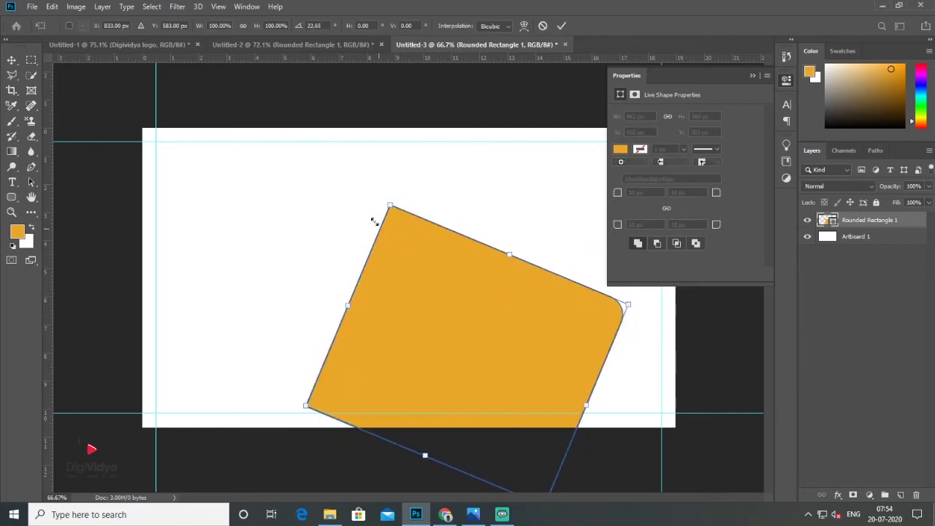
left_click_drag(387, 205, 168, 91)
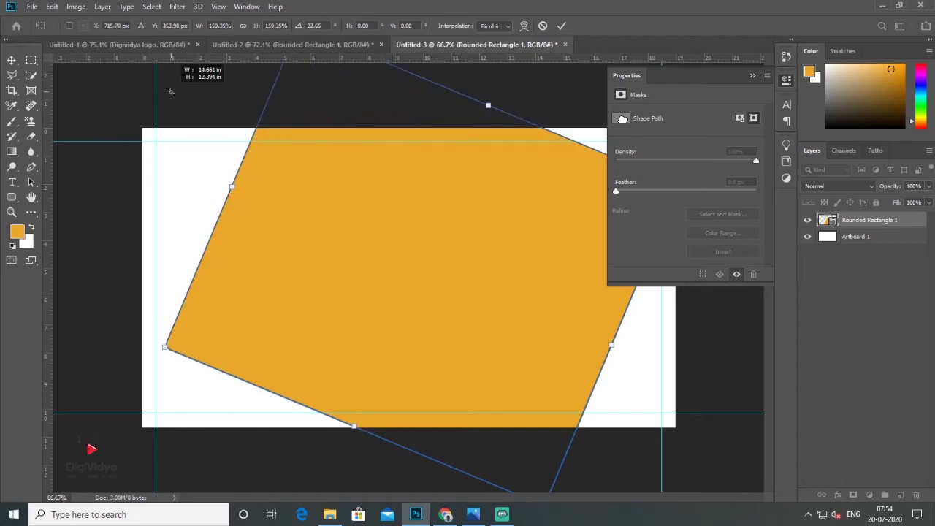
key("Return")
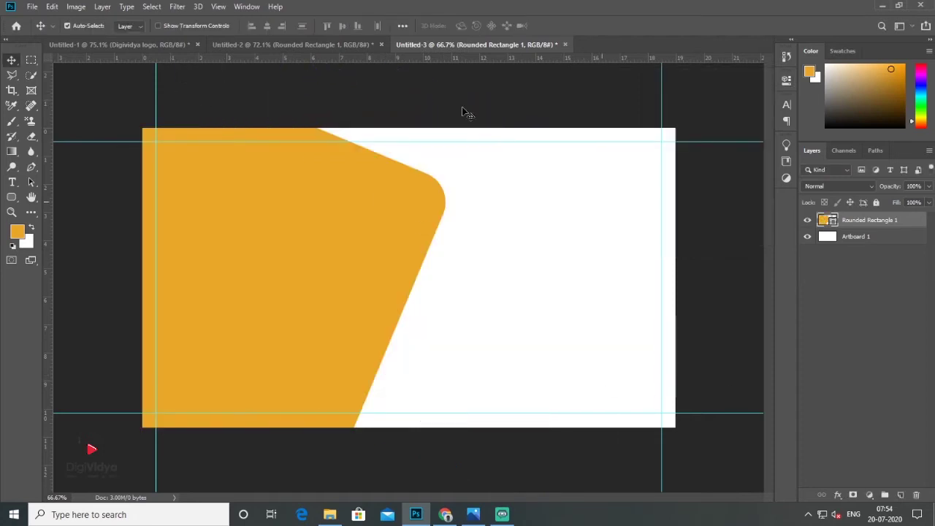
Step: Embed the pexels-photo-1595385 team photo, shift it right, and layer it beneath the orange shape
left_click(31, 7)
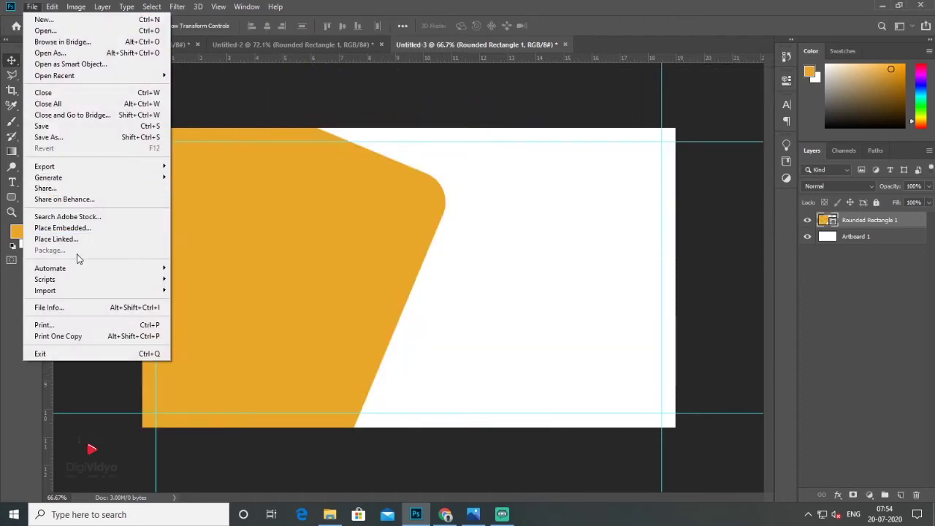
left_click(107, 229)
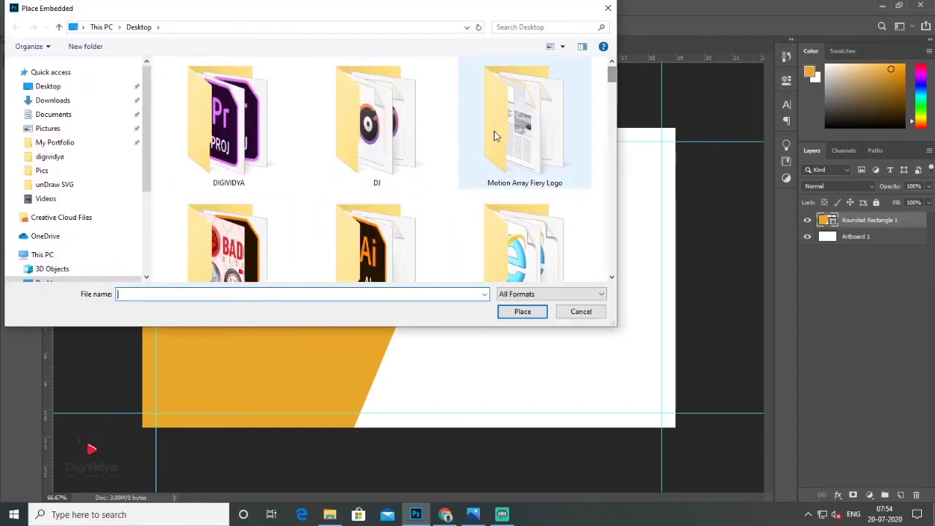
double_click(511, 161)
double_click(585, 192)
mouse_move(586, 241)
left_mouse_down()
mouse_move(657, 245)
mouse_move(667, 219)
left_mouse_up()
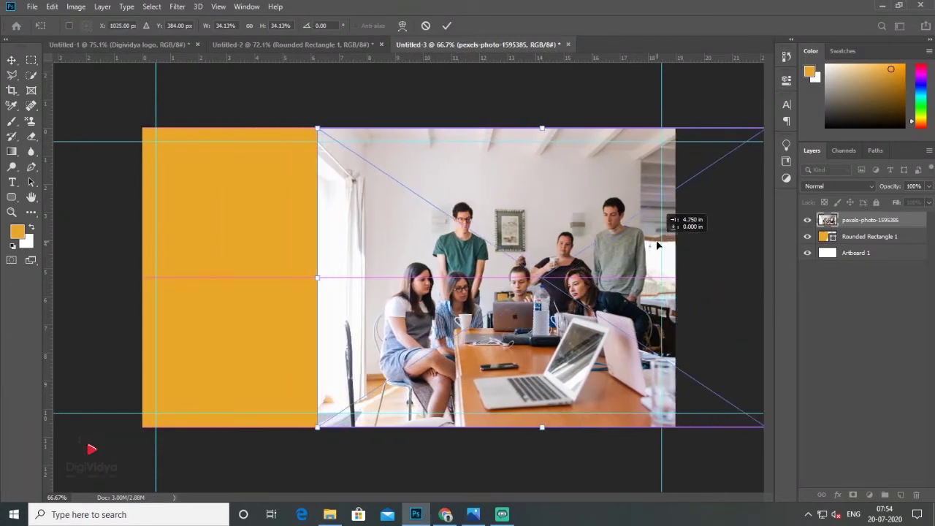
mouse_move(485, 229)
left_mouse_down()
mouse_move(509, 230)
mouse_move(479, 232)
left_mouse_up()
key("Return")
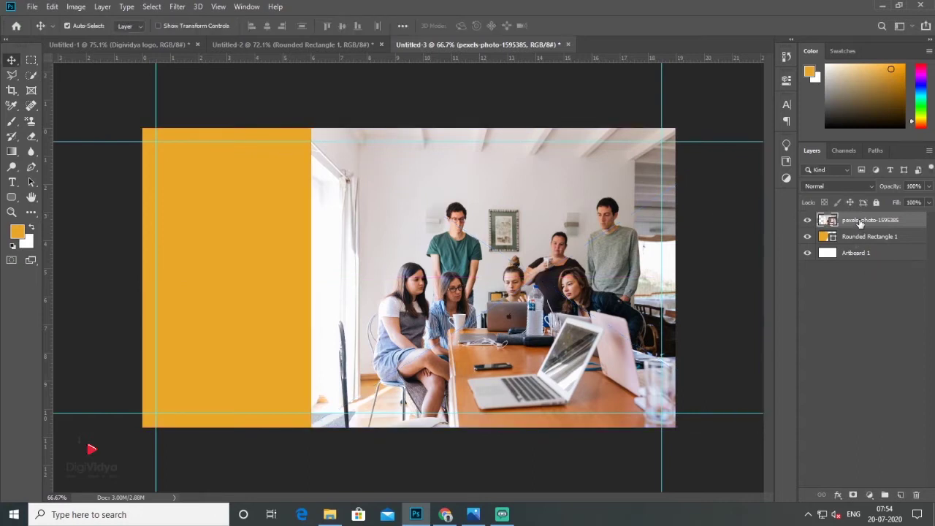
left_click_drag(860, 223, 866, 242)
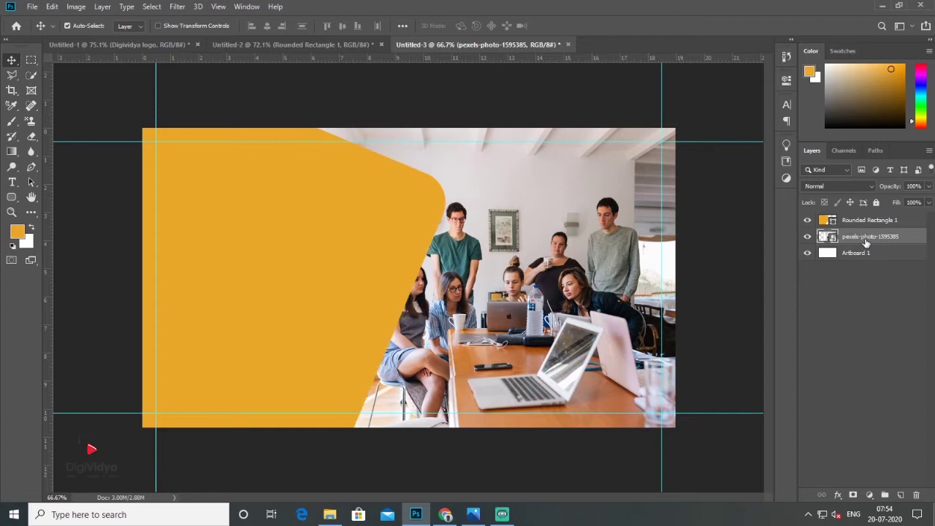
mouse_move(581, 299)
left_mouse_down()
mouse_move(605, 301)
mouse_move(589, 311)
left_mouse_up()
Step: Try a teal fill sampled from the photo on the orange shape, then keep orange
left_click(341, 273)
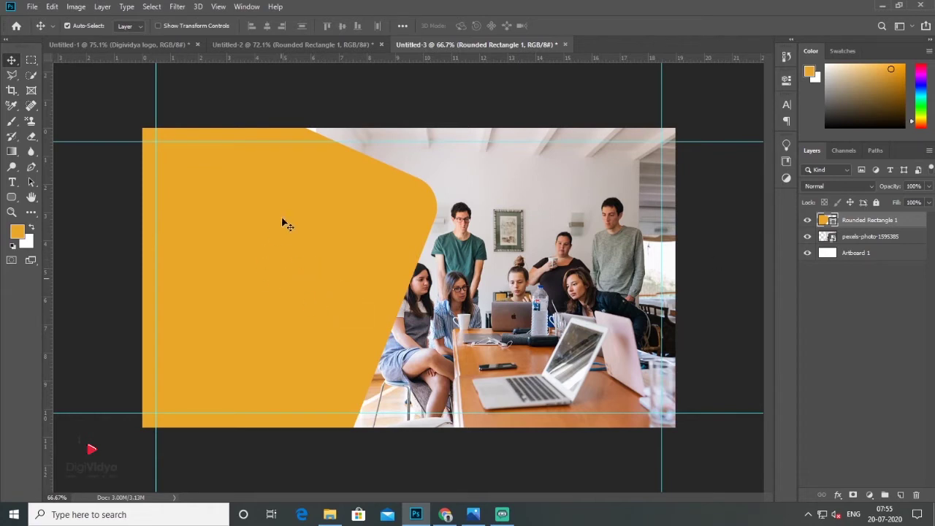
double_click(828, 225)
left_click(455, 252)
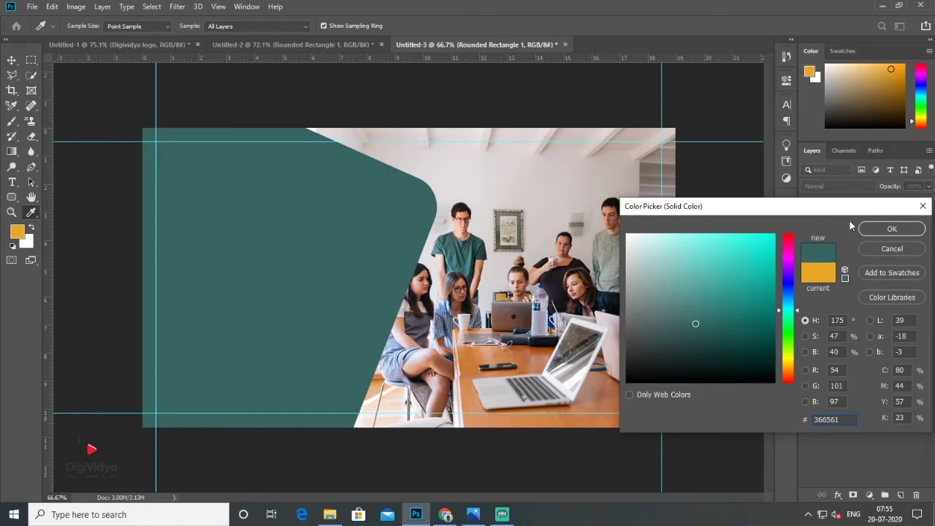
left_click(890, 250)
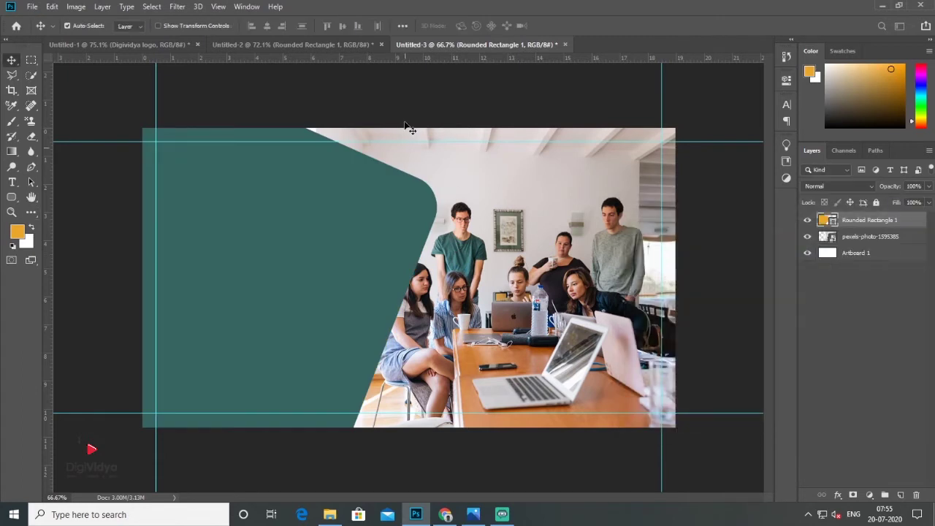
key("ctrl+minus")
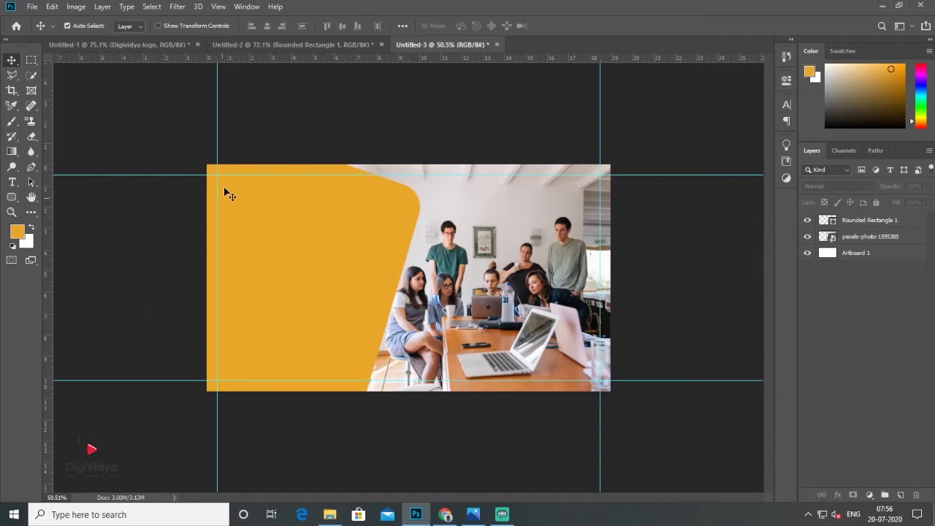
Step: Embed the DigiVidya logo as a smart object in the orange area's top-left corner
left_click(33, 8)
mouse_move(44, 166)
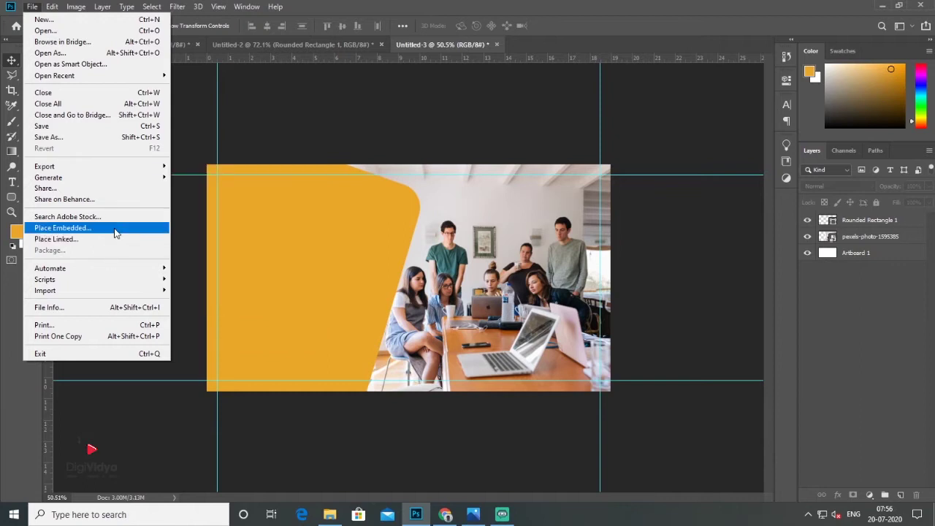
left_click(115, 228)
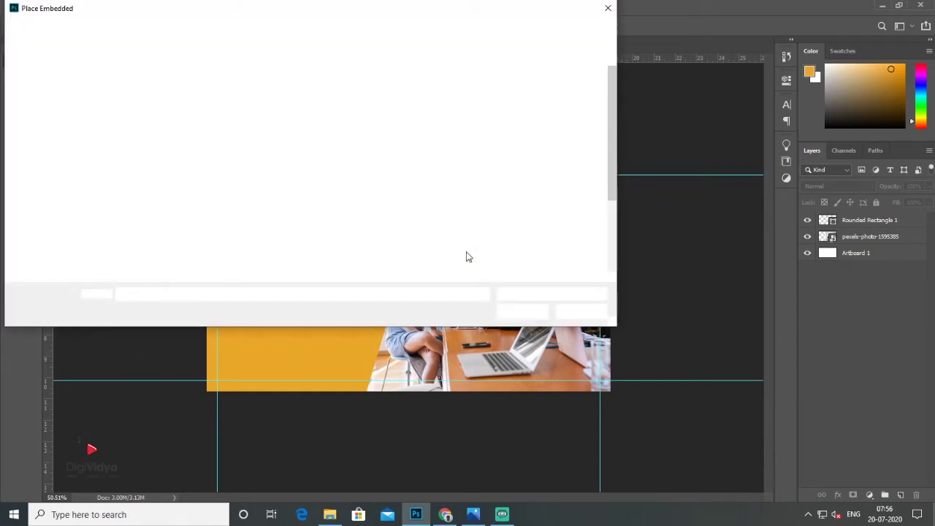
double_click(182, 104)
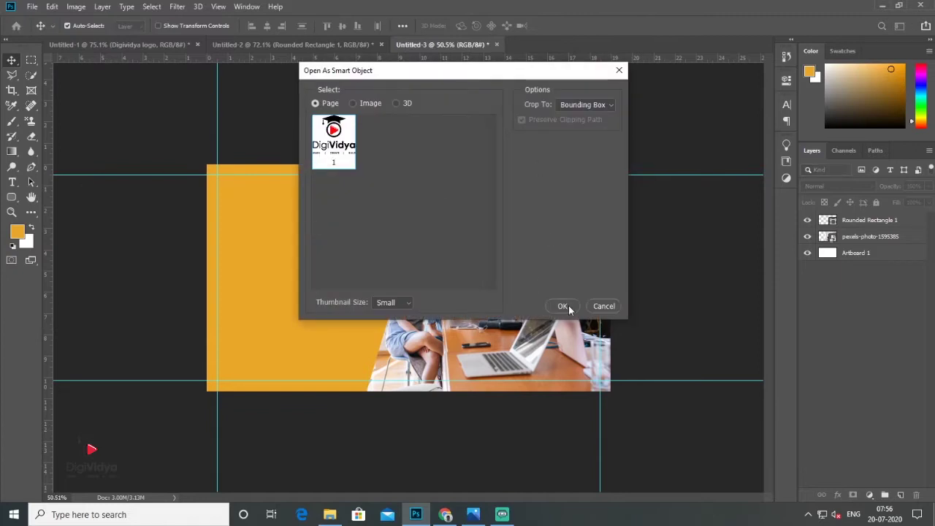
left_click(562, 305)
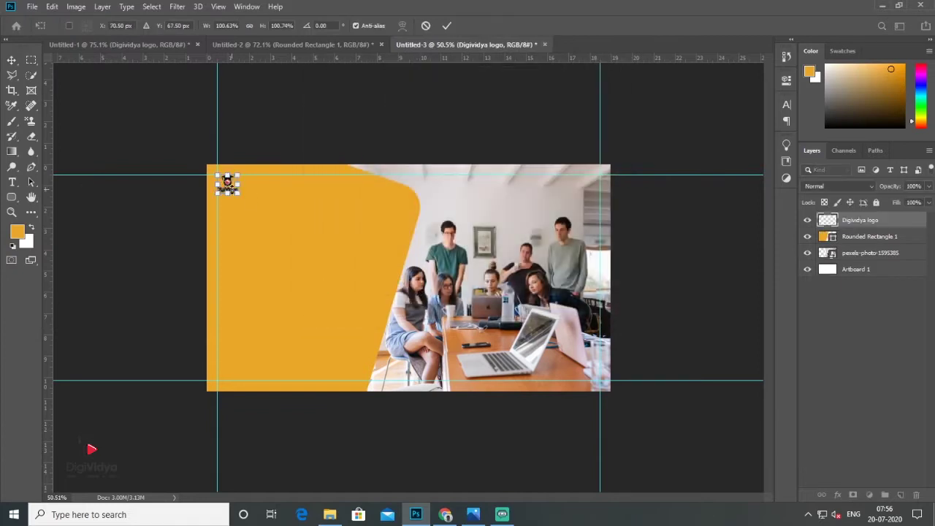
key("Return")
key("ctrl+0")
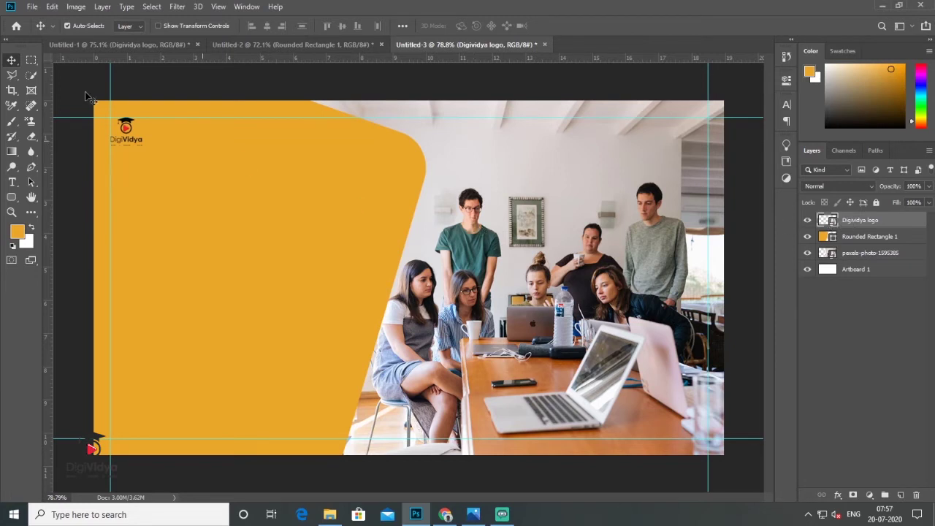
Step: Whiten the DigiVidya logo with a Hue/Saturation smart filter at Lightness +100
left_click(75, 7)
mouse_move(93, 38)
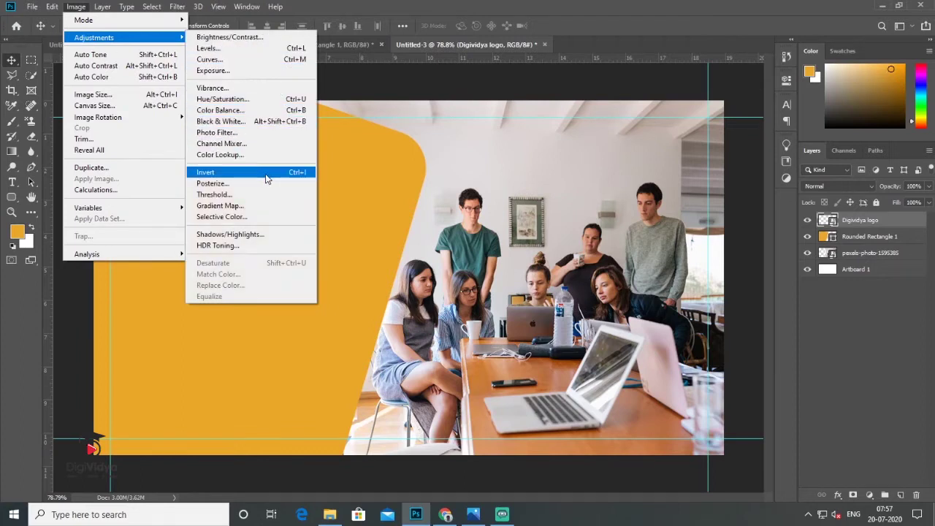
left_click(324, 117)
key("i")
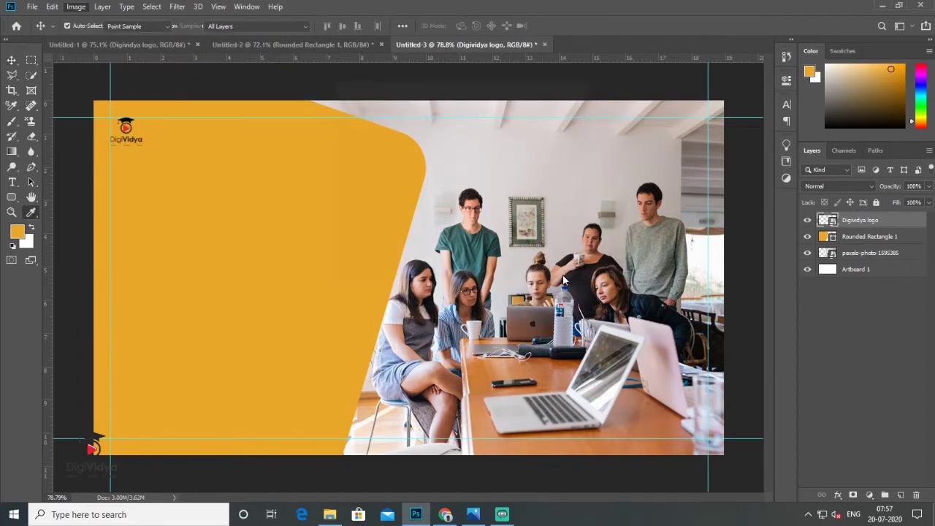
key("ctrl+u")
left_click_drag(437, 229, 515, 225)
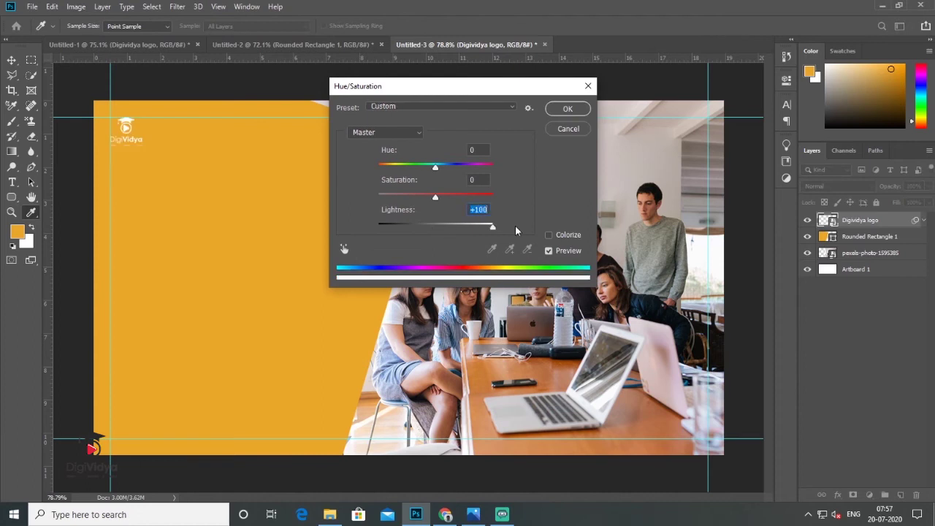
left_click(562, 109)
key("v")
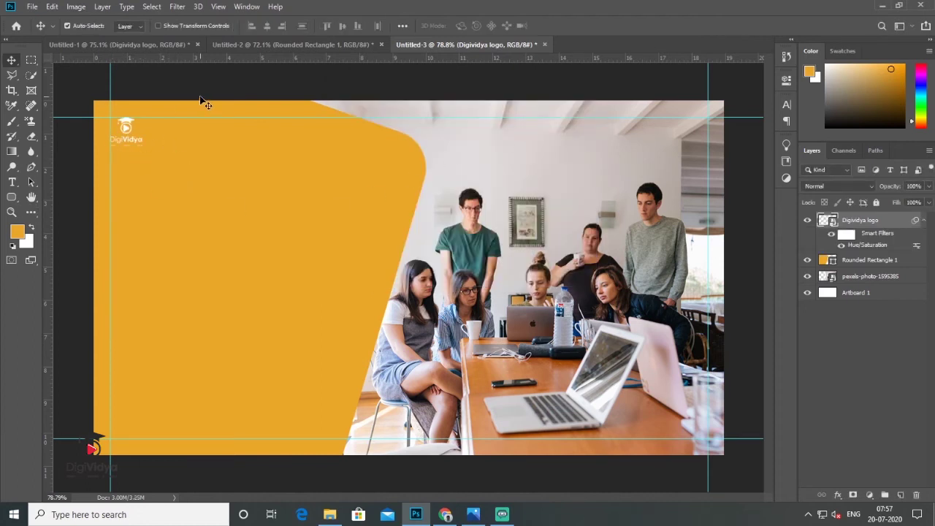
Step: Paste the LEARN ANYTIME / LEARN FREE headline onto the orange area and scale it up about 250%
left_click(13, 182)
left_click(226, 226)
type("LEARN ANYTIME LEARN FREE")
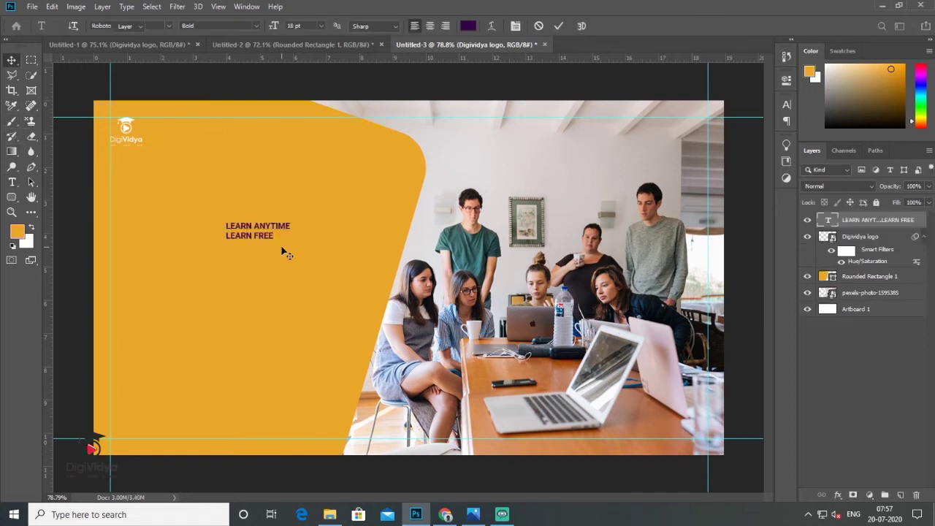
key("ctrl+Return")
key("ctrl+t")
mouse_move(291, 241)
left_mouse_down()
mouse_move(387, 283)
mouse_move(385, 273)
left_mouse_up()
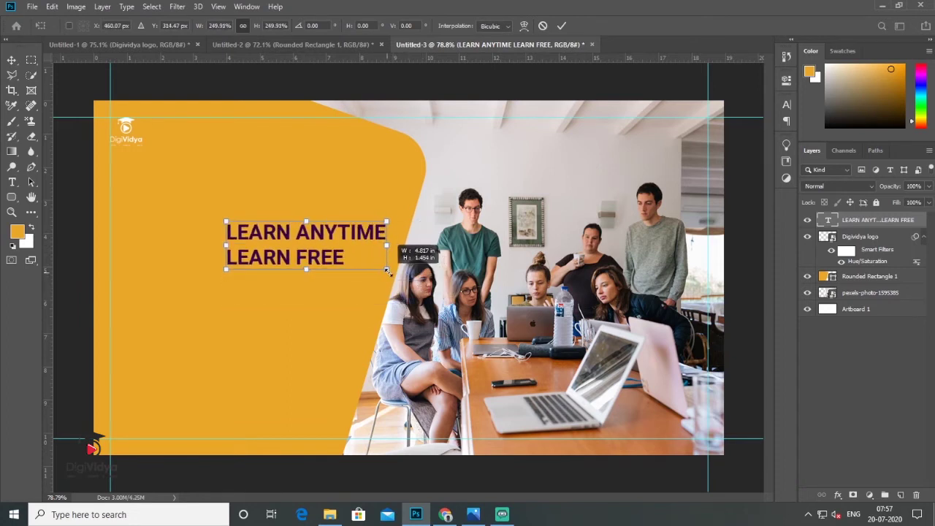
left_click_drag(386, 272, 287, 246)
key("Return")
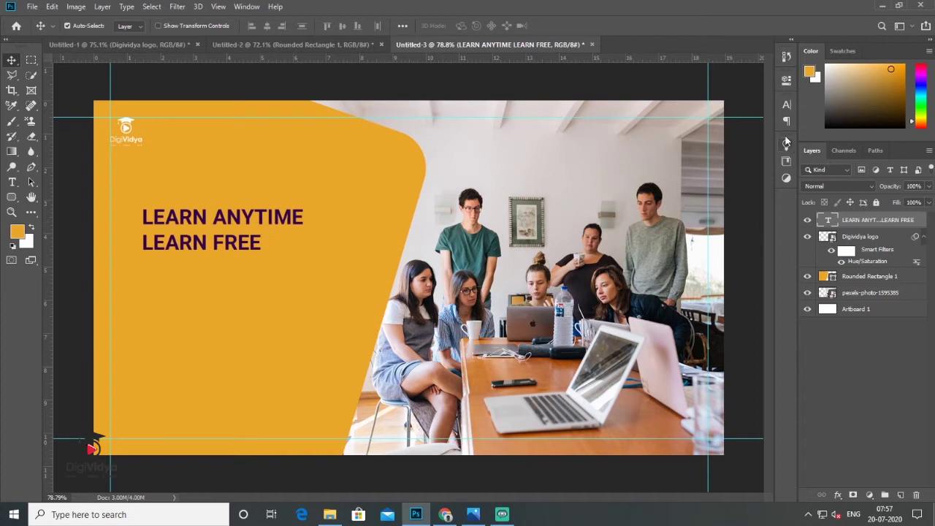
left_click(786, 104)
Step: Set the headline to Futura PT, then set the Type tool to Roboto Regular 16 pt
left_click(717, 122)
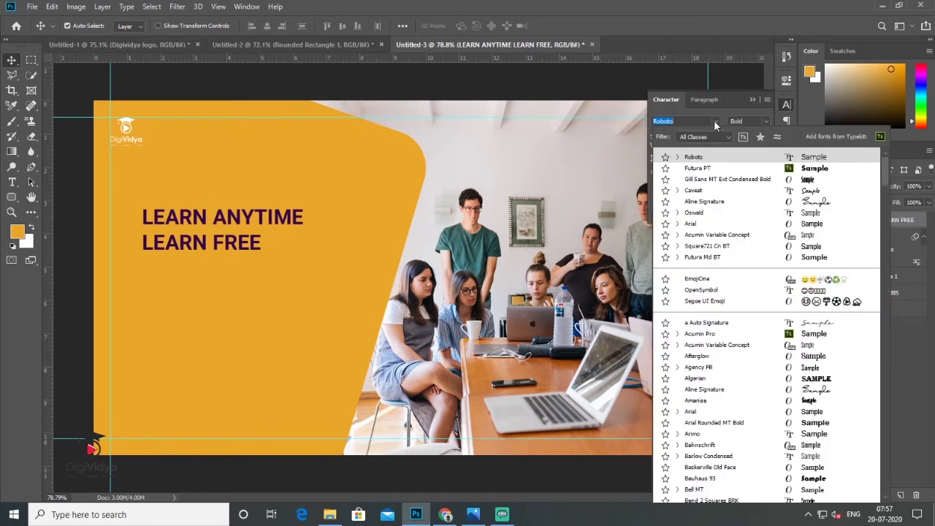
left_click(821, 170)
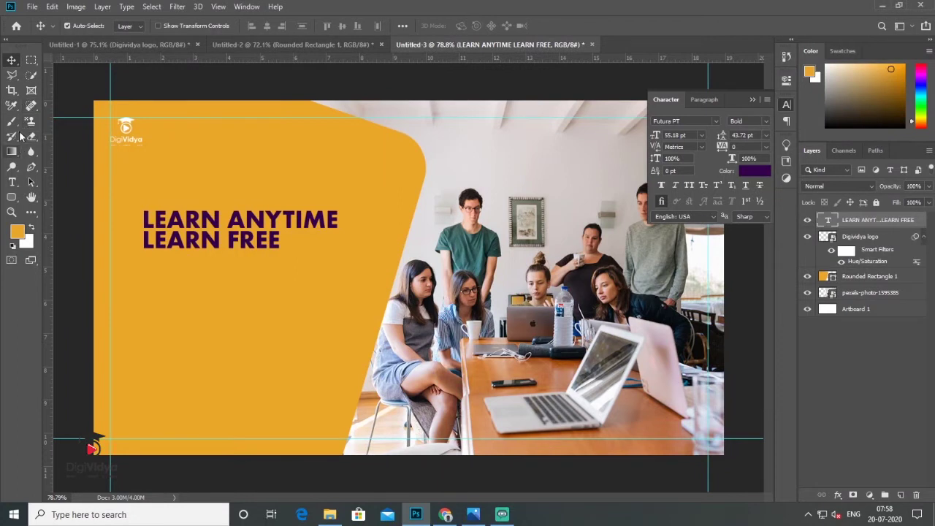
left_click(13, 184)
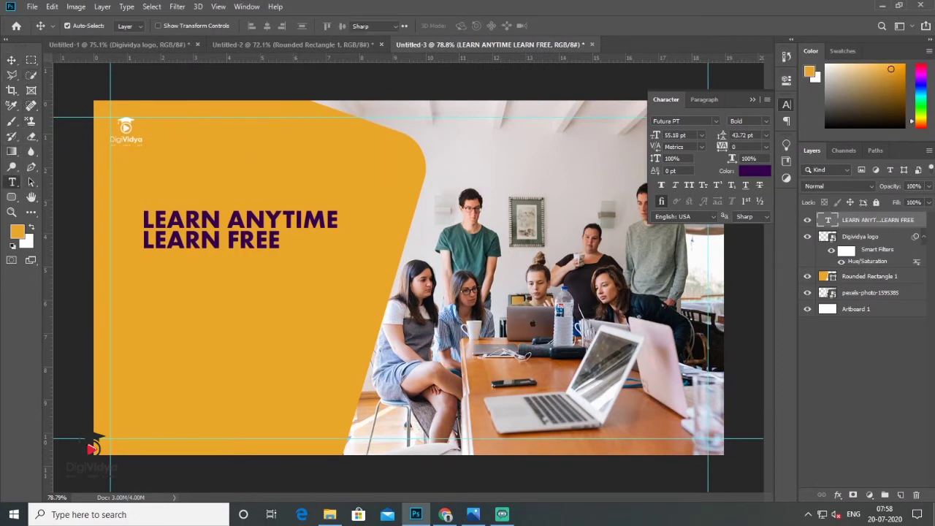
left_click(714, 119)
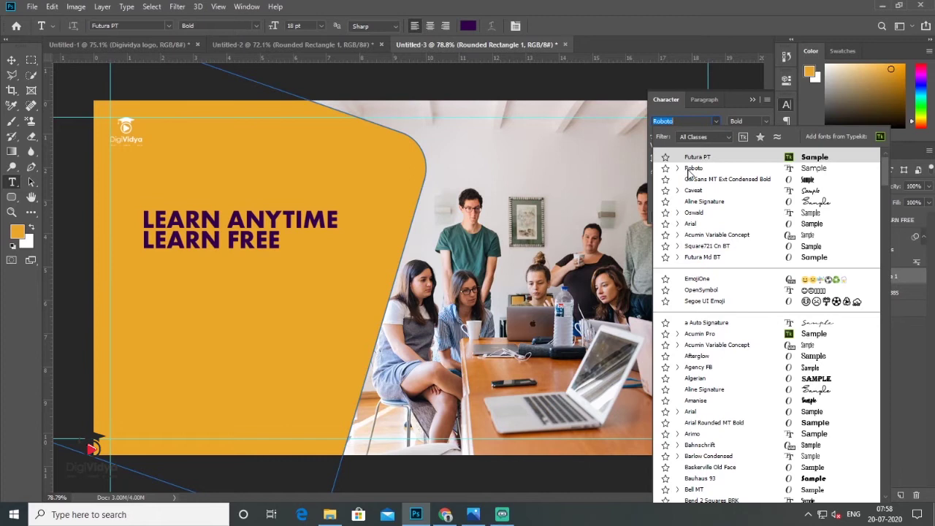
left_click(698, 168)
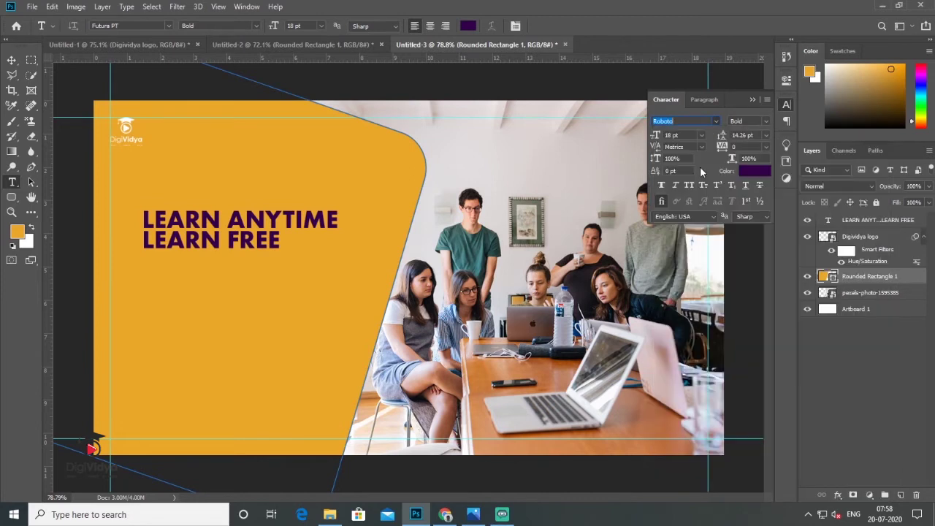
left_click(765, 122)
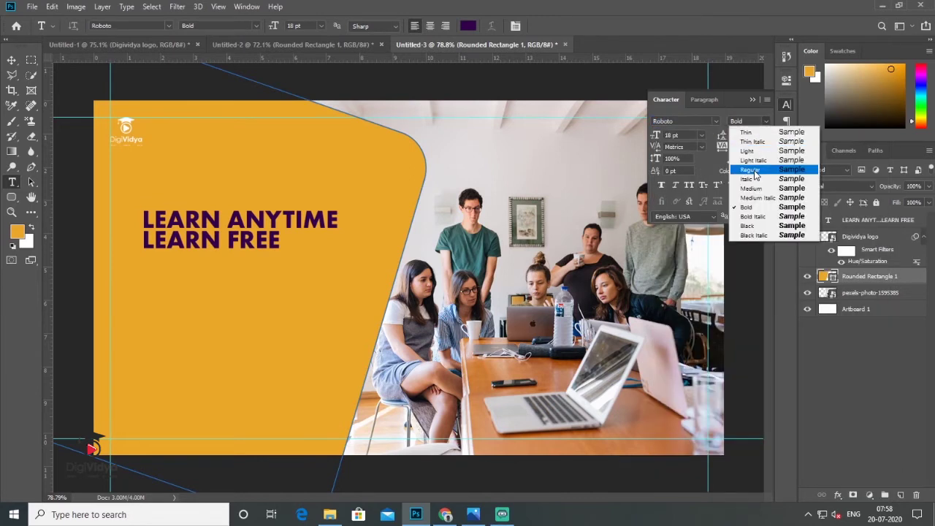
left_click(744, 169)
left_click(701, 134)
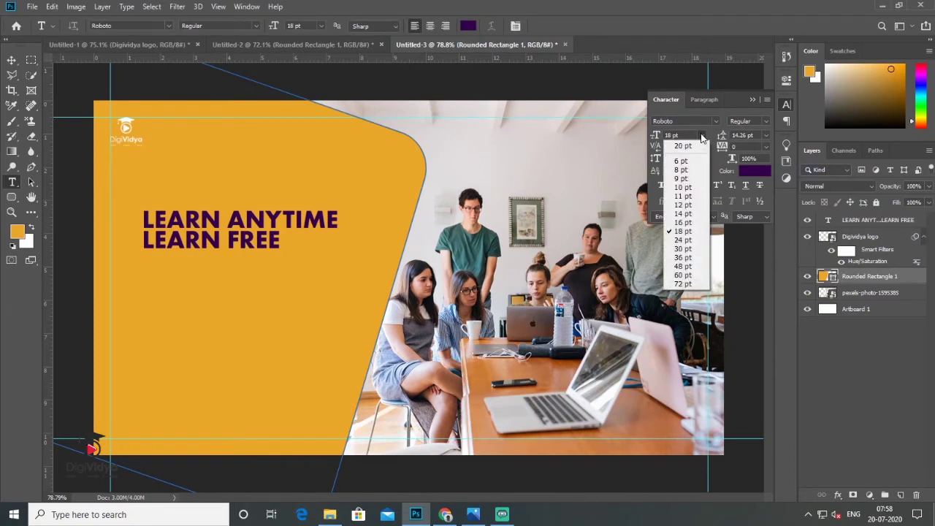
left_click(682, 222)
Step: Make the text colour white and place a Lorem ipsum placeholder text layer
left_click(755, 170)
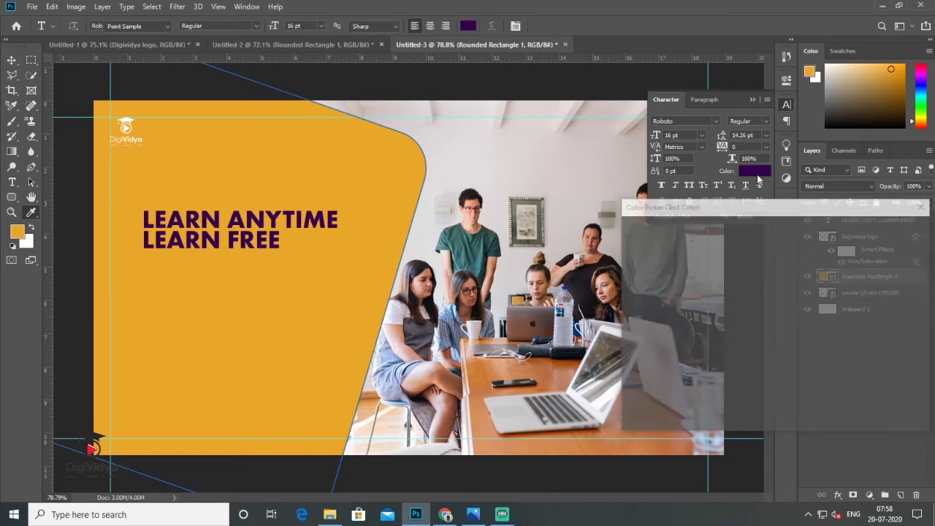
left_click(656, 252)
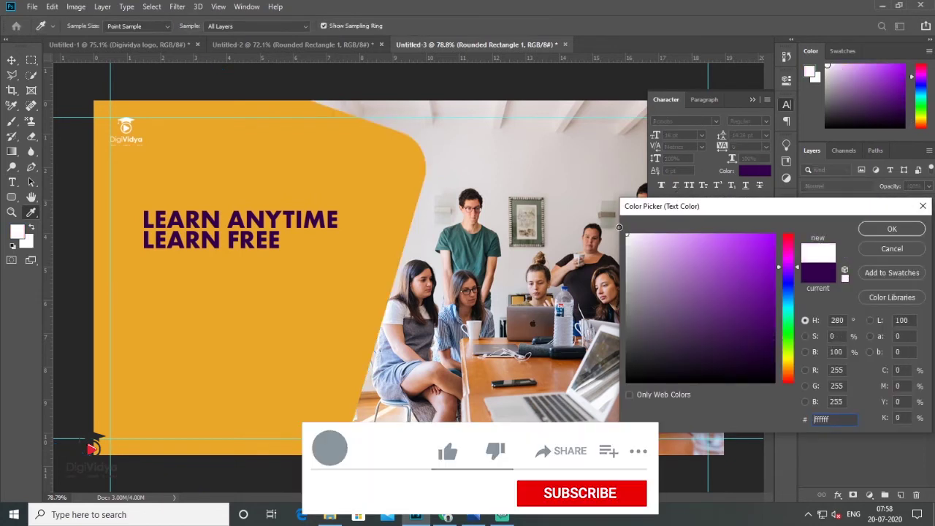
left_click(626, 234)
left_click(892, 229)
left_click(144, 259)
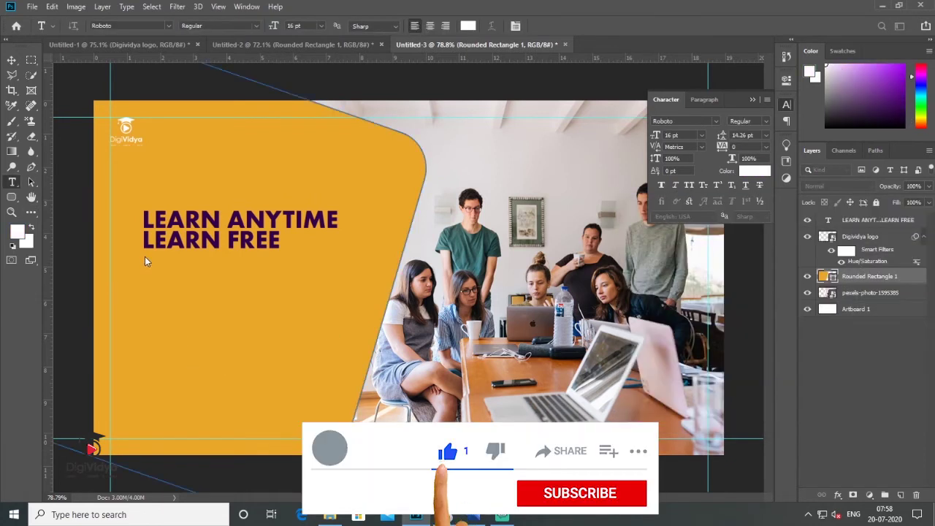
left_click(11, 60)
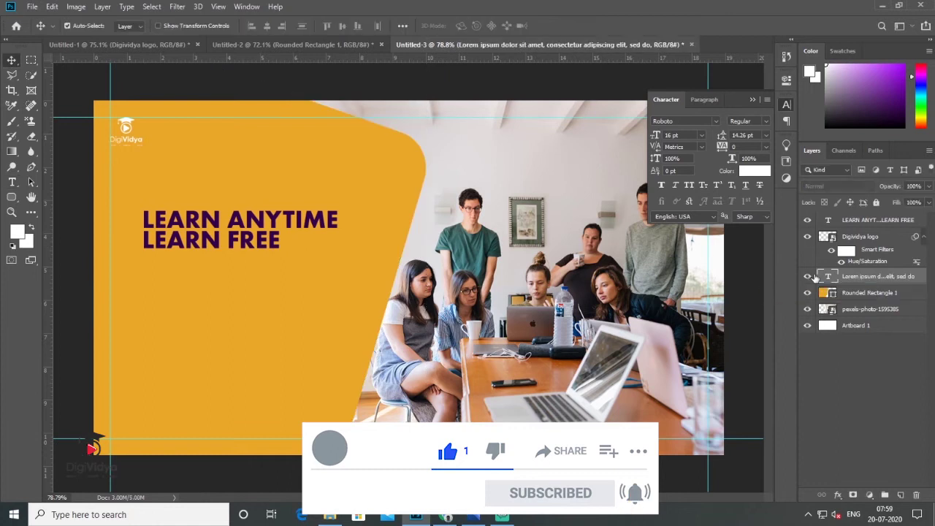
Step: Replace the placeholder with a white (#ffffff) Lorem ipsum paragraph box under the headline
key("Delete")
key("t")
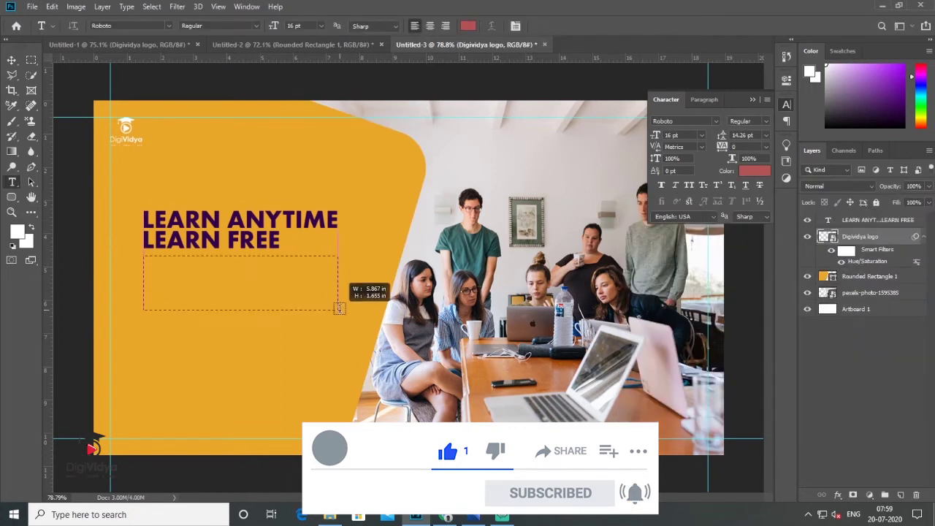
left_click_drag(142, 255, 335, 301)
left_click(12, 59)
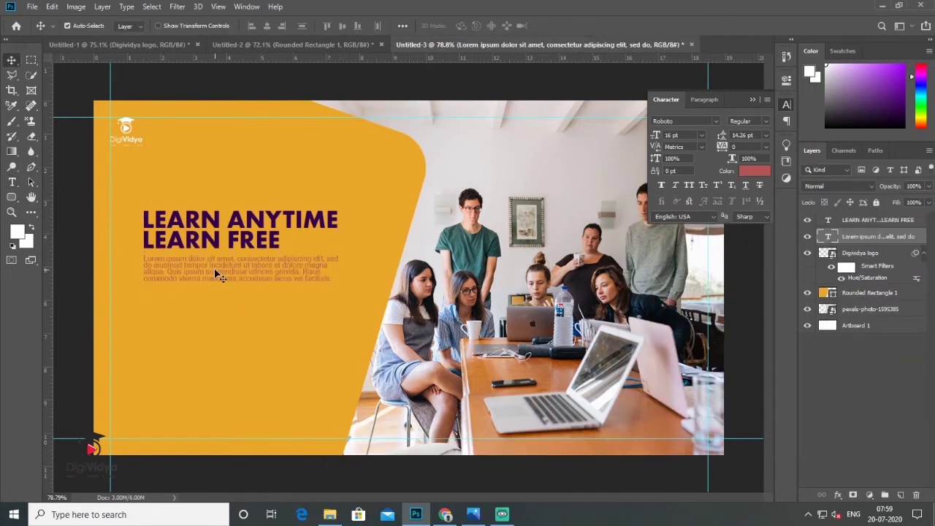
left_click(760, 172)
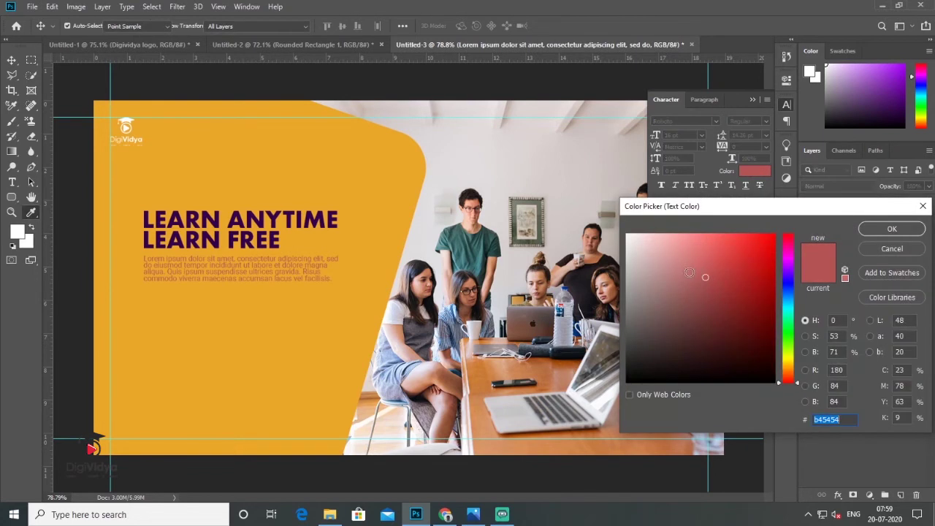
type("ffffff")
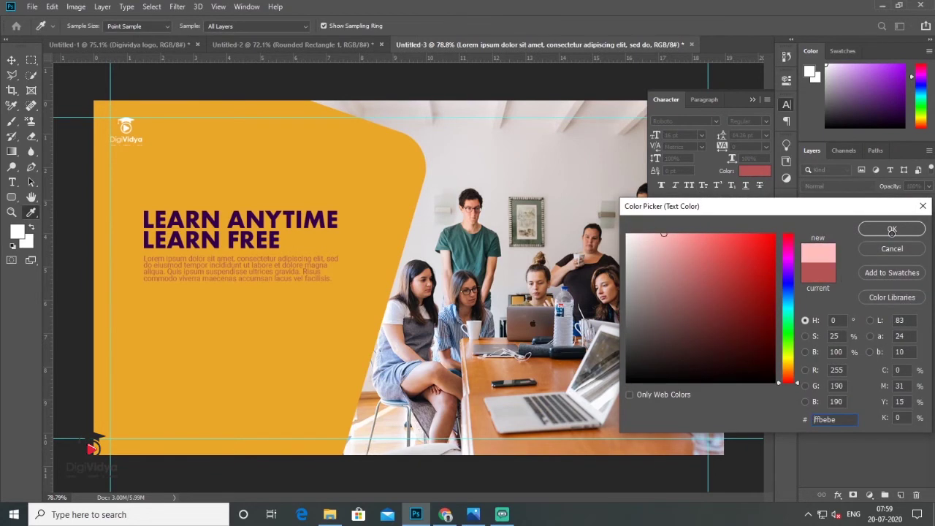
left_click(891, 229)
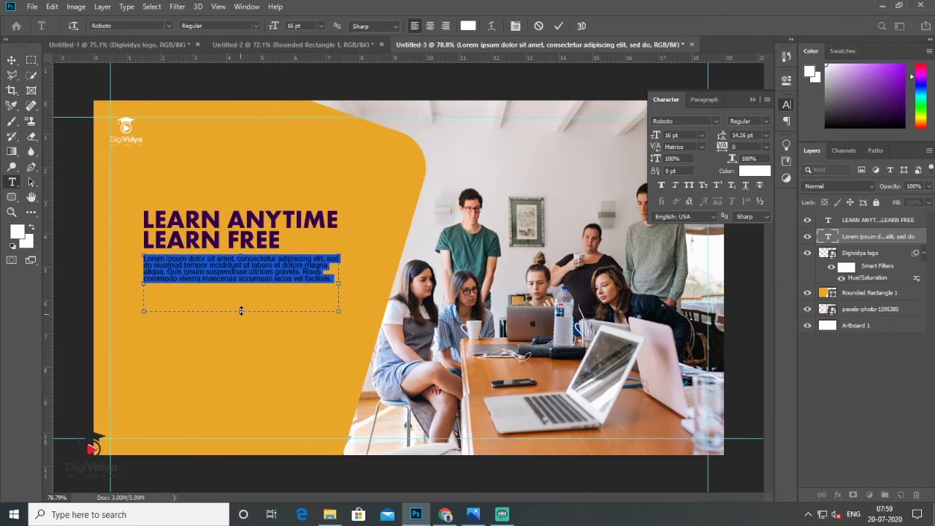
key("ctrl+Return")
key("v")
Step: Copy the paragraph below, trim it to end at 'adipiscing elit,' and bold those words
left_click_drag(205, 268, 203, 327)
key("t")
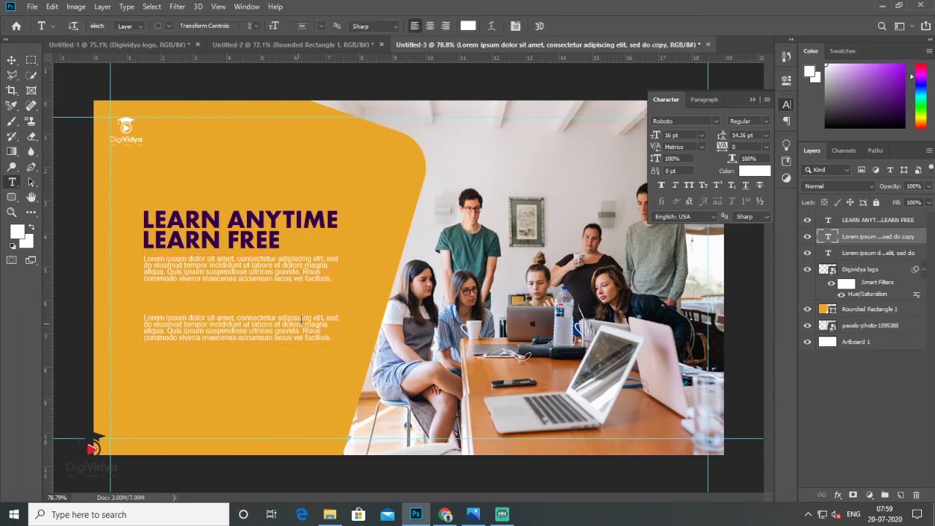
mouse_move(321, 319)
left_mouse_down()
mouse_move(339, 351)
mouse_move(298, 330)
left_mouse_up()
key("BackSpace")
left_click_drag(192, 328, 143, 324)
left_click(745, 120)
left_click(738, 208)
key("ctrl+Return")
key("v")
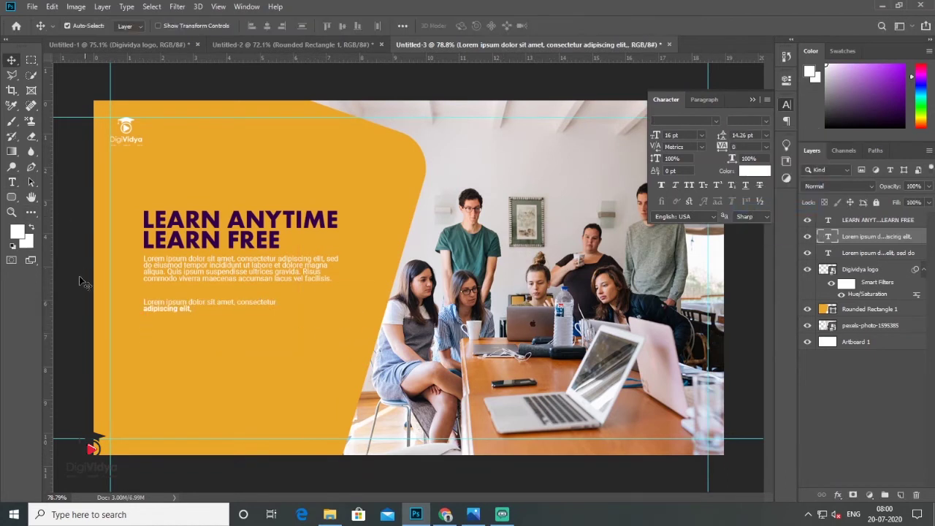
left_click_drag(30, 53, 27, 53)
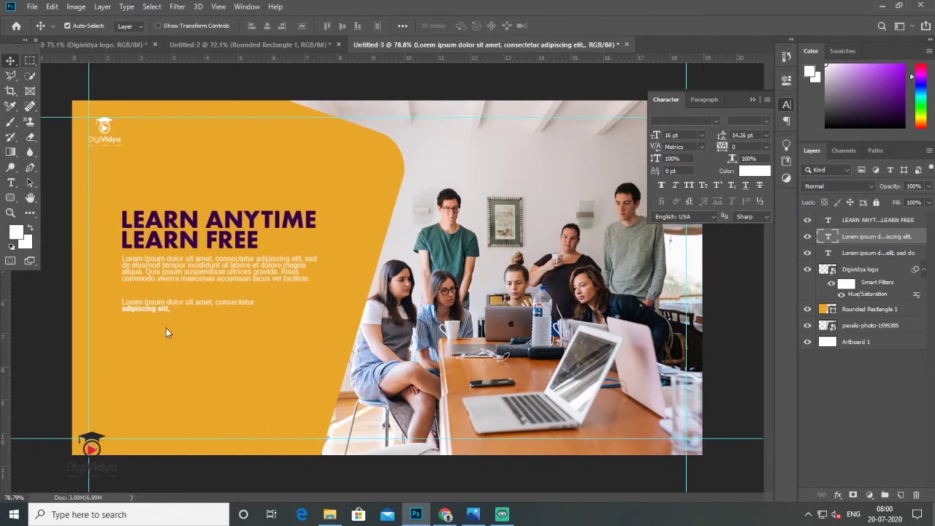
Step: Fill a rectangular selection under the short text line with white on a new layer
key("m")
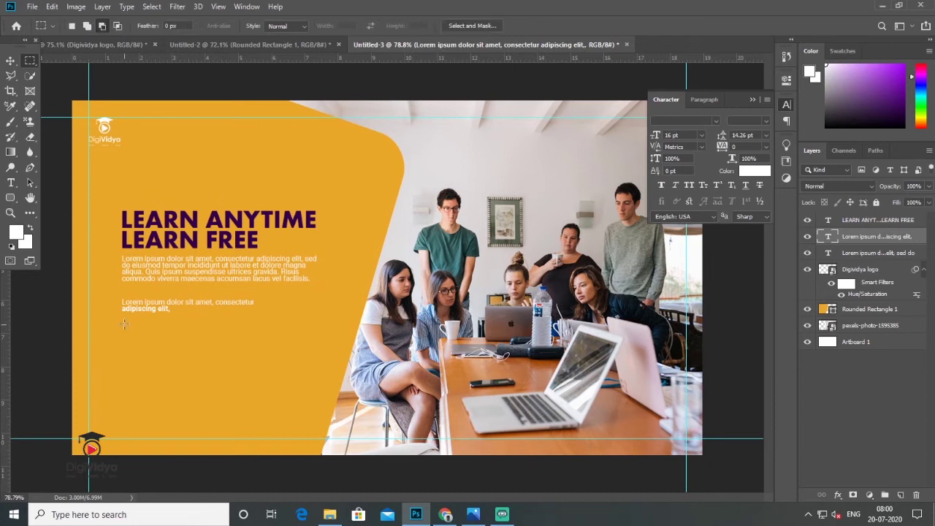
left_click_drag(123, 327, 254, 353)
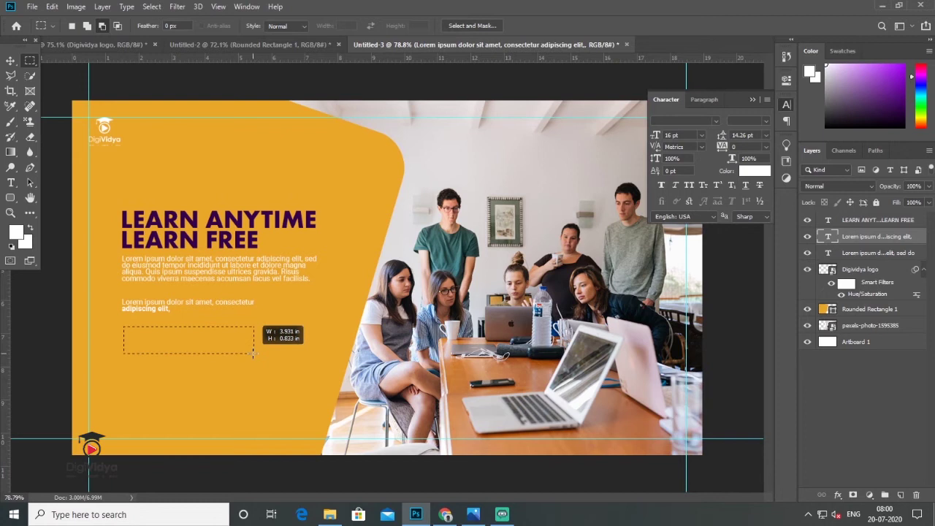
left_click(229, 344)
key("ctrl+shift+d")
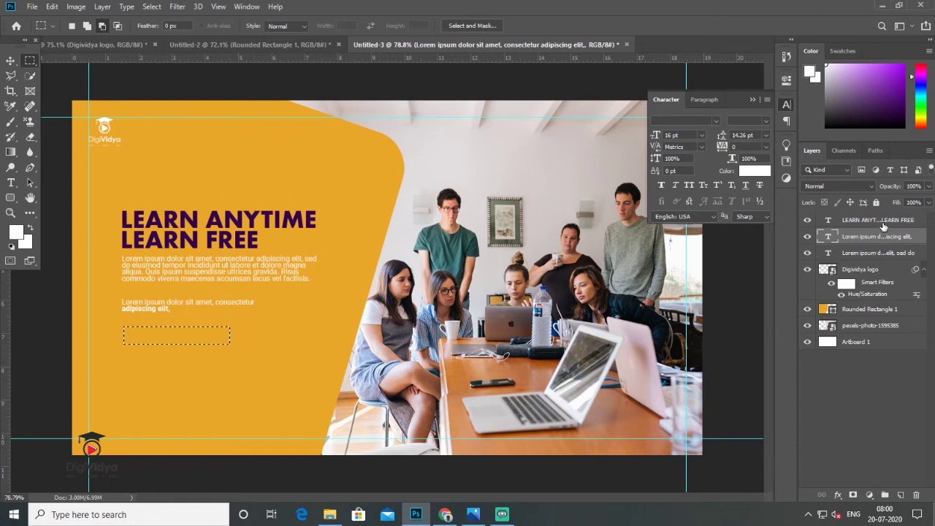
key("ctrl+shift+alt+n")
key("alt+BackSpace")
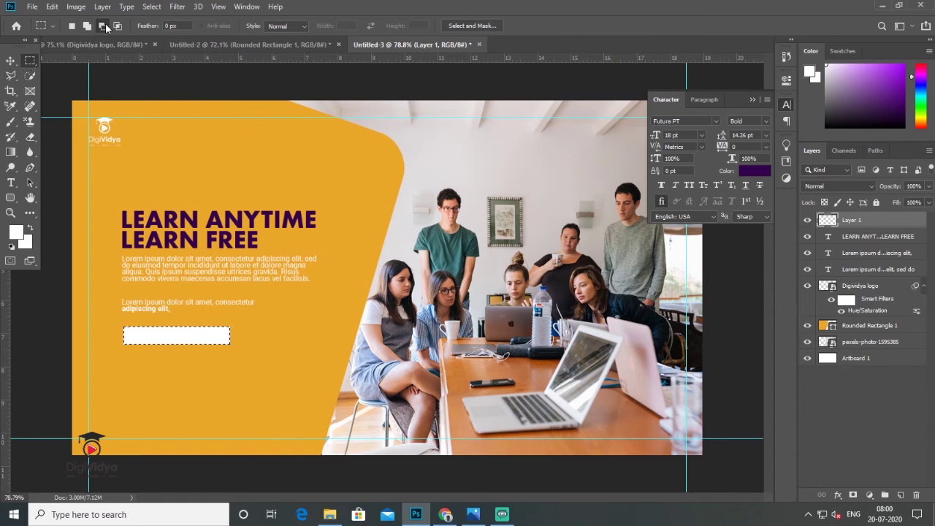
Step: Fill a square at the bar's right end with the headline's dark purple, then deselect
left_click_drag(111, 314, 208, 369)
key("i")
left_click(255, 213)
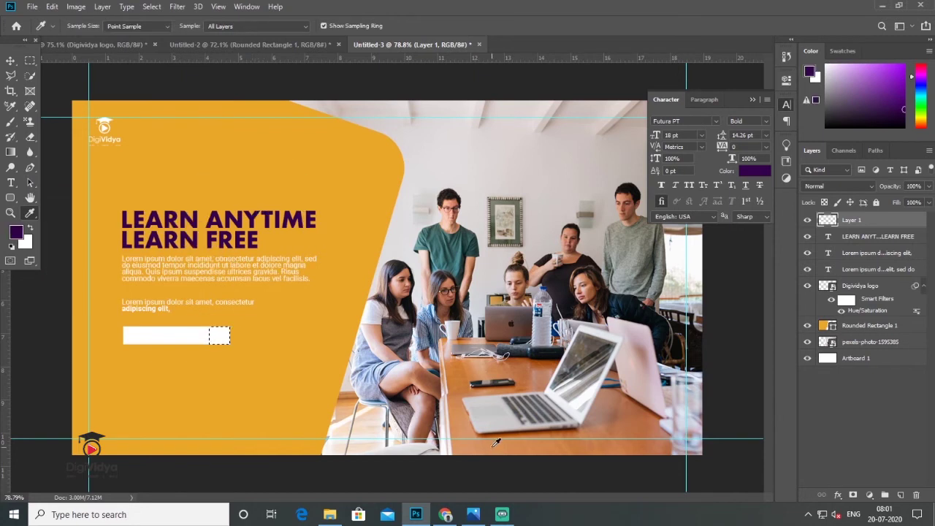
key("alt+BackSpace")
left_click(8, 62)
left_click(10, 60)
key("ctrl+d")
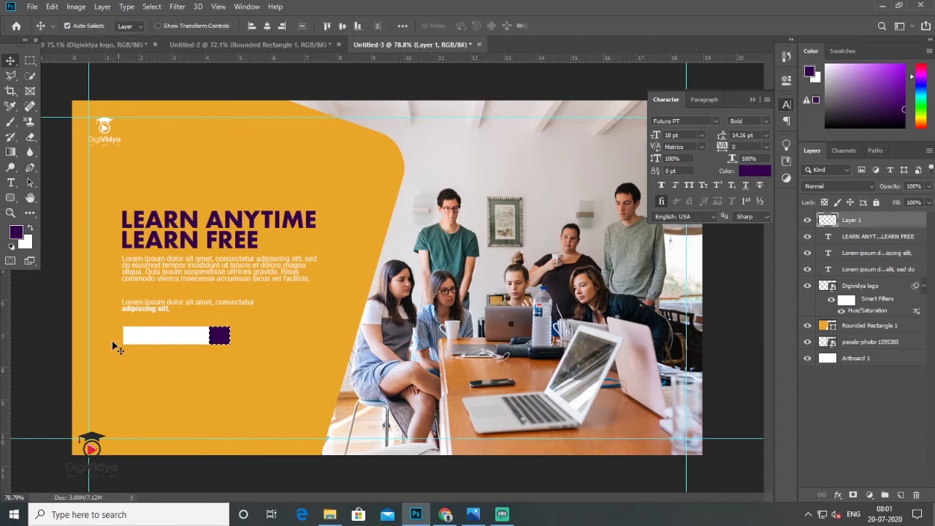
left_click(10, 199)
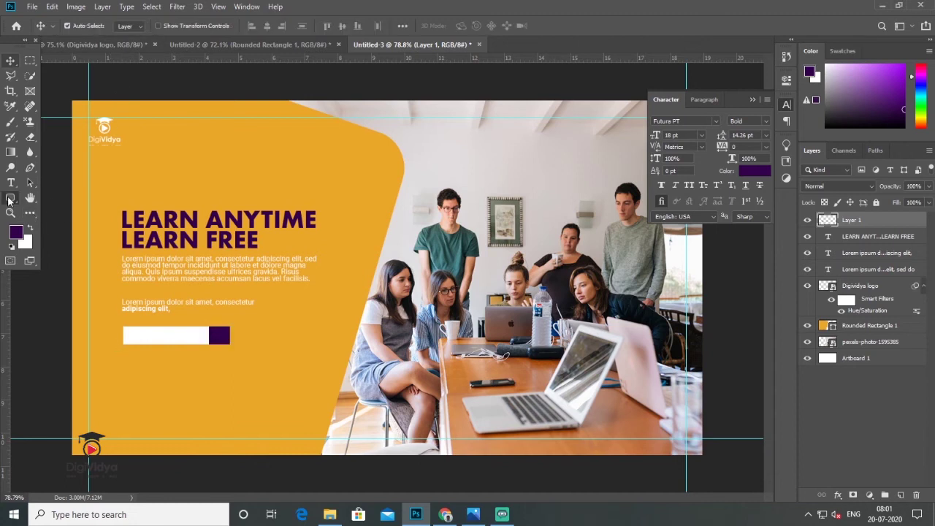
Step: Draw a custom arrow shape over the purple square at the search bar's end
right_click(10, 198)
key("Escape")
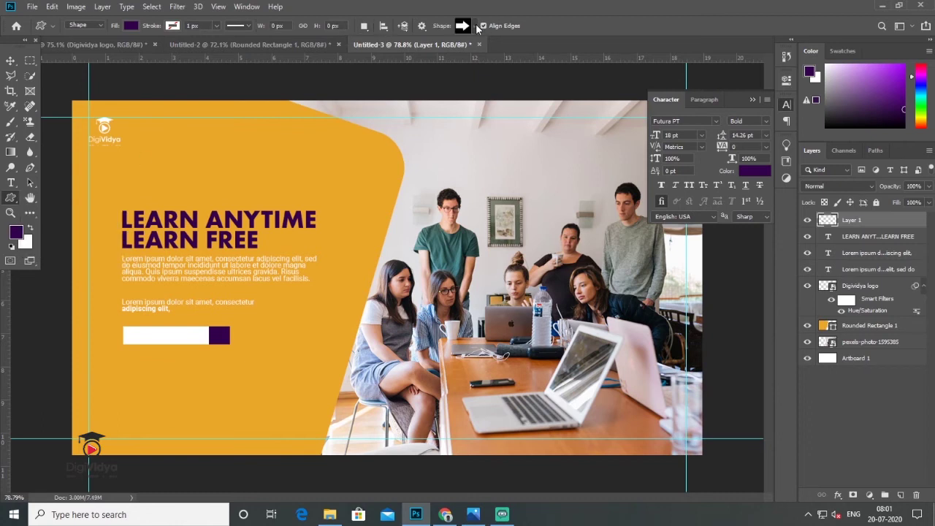
left_click(473, 26)
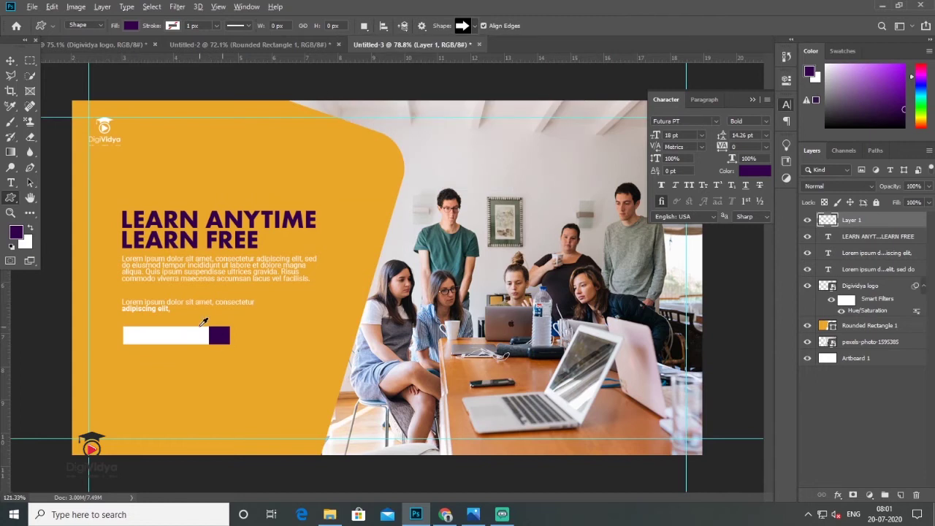
scroll(208, 331, "up", 2)
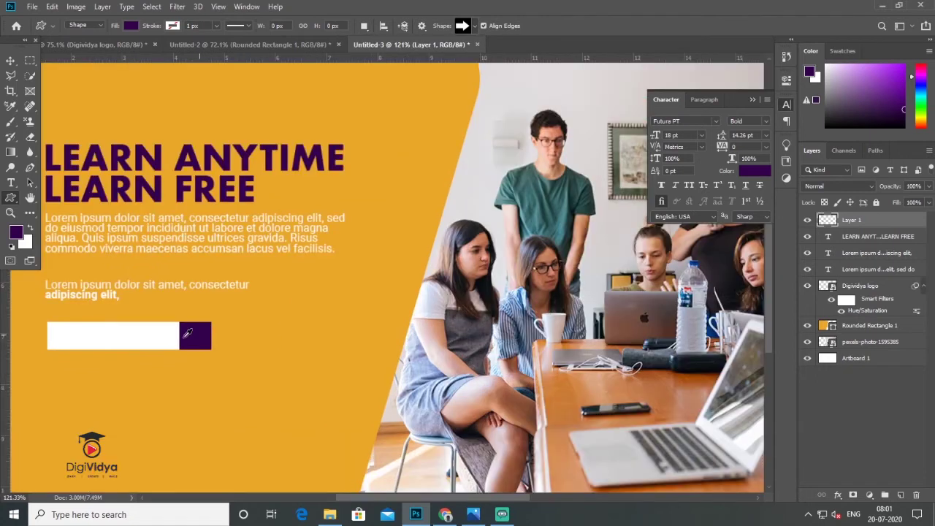
scroll(183, 333, "up", 1)
scroll(181, 336, "up", 1)
left_click_drag(196, 325, 228, 346)
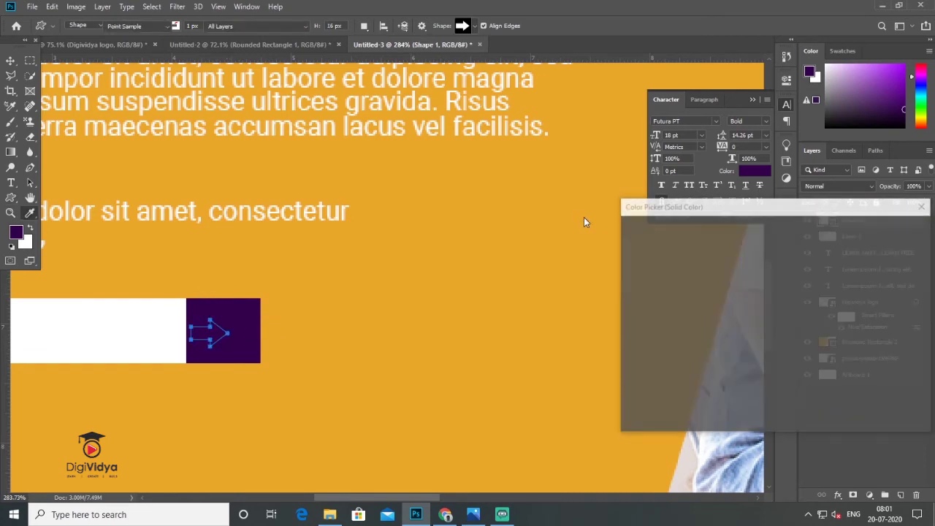
Step: Fill the arrow with the orange sampled from the banner background
left_click(632, 240)
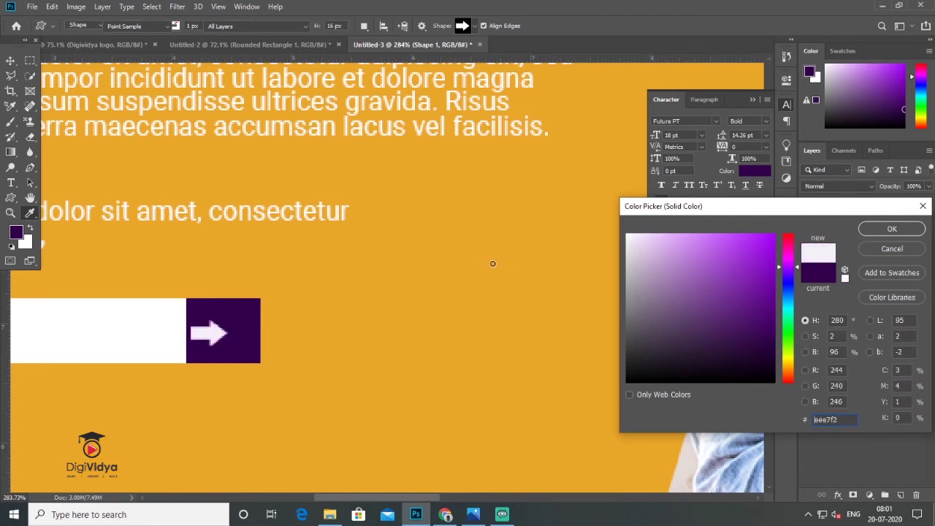
left_click(513, 263)
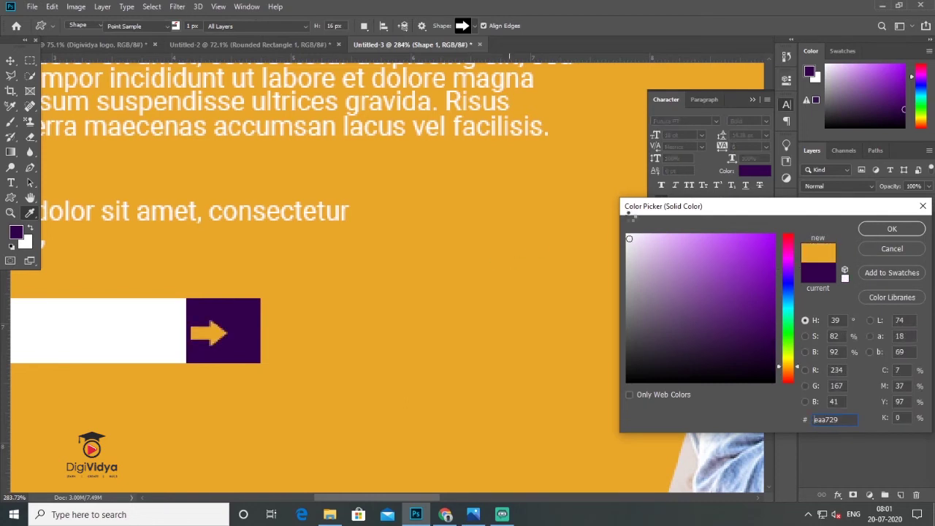
left_click(886, 230)
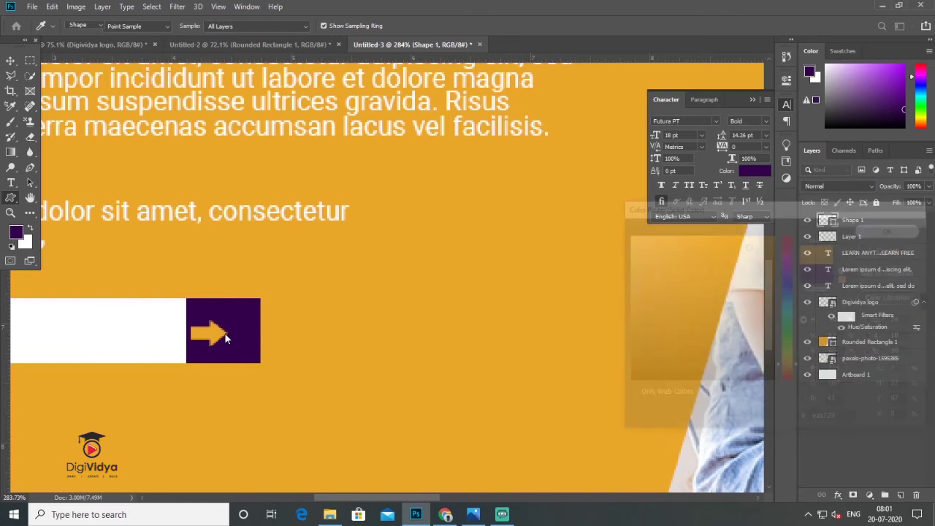
key("v")
key("ctrl+0")
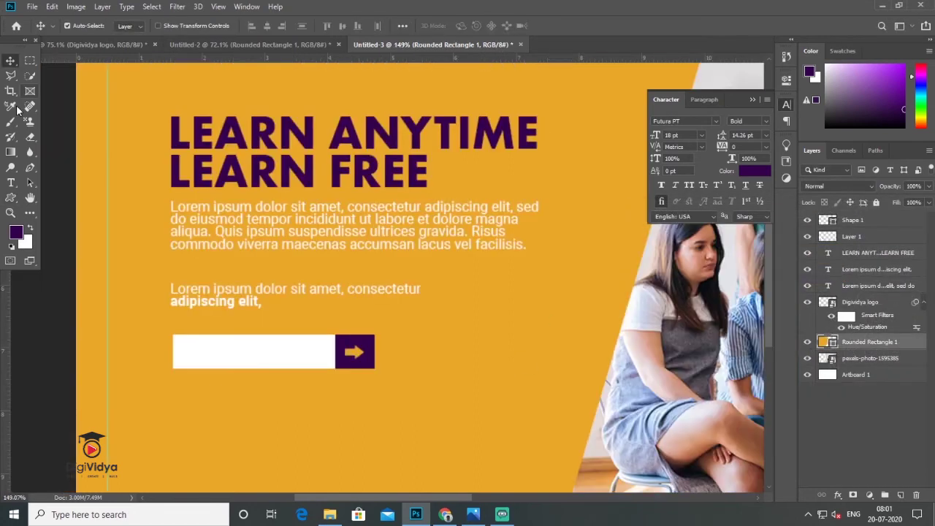
Step: Add a 'Search...' text layer
left_click(11, 183)
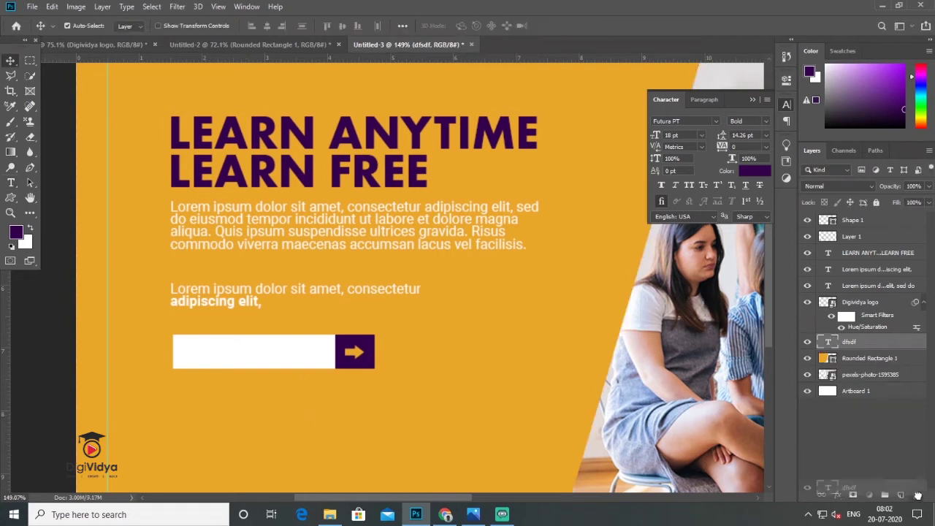
left_click_drag(725, 313, 557, 294)
type("Search...")
key("ctrl+Return")
key("v")
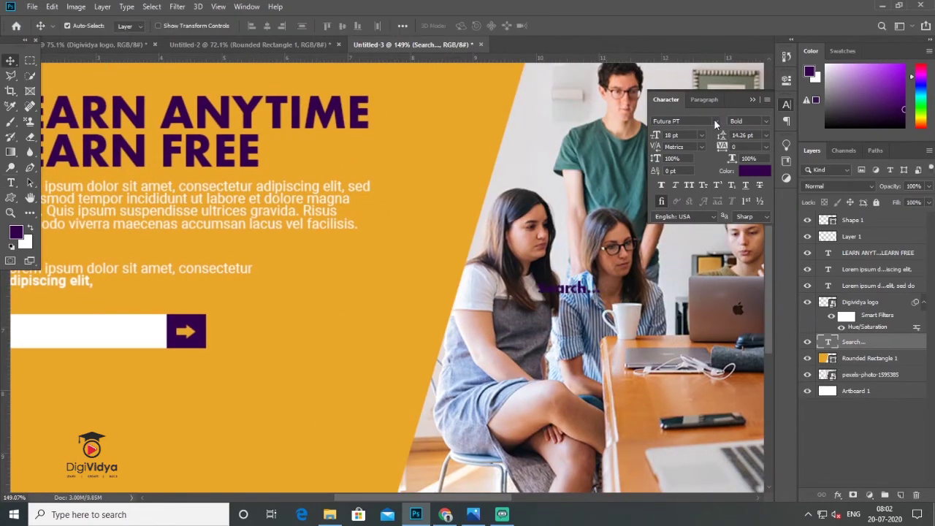
Step: Set the Search... text to Roboto Regular, 14 pt
left_click(715, 121)
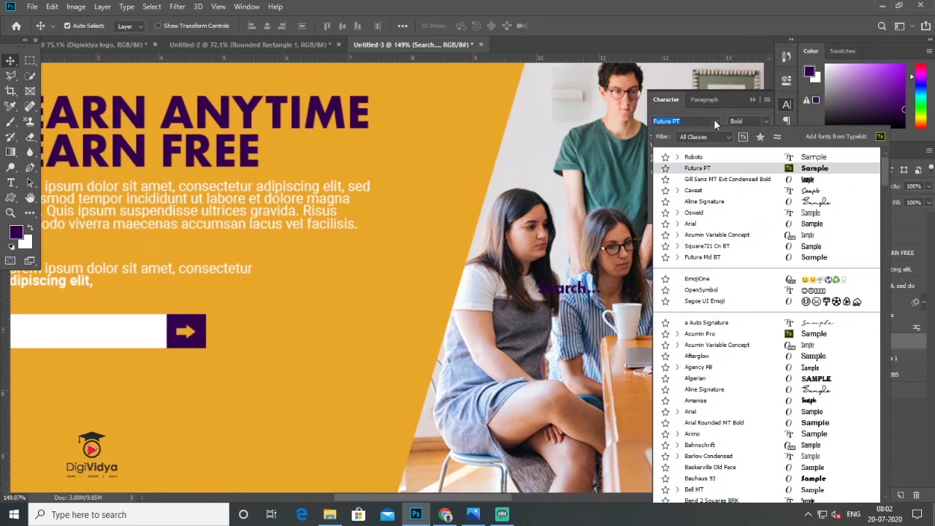
left_click(708, 158)
key("Return")
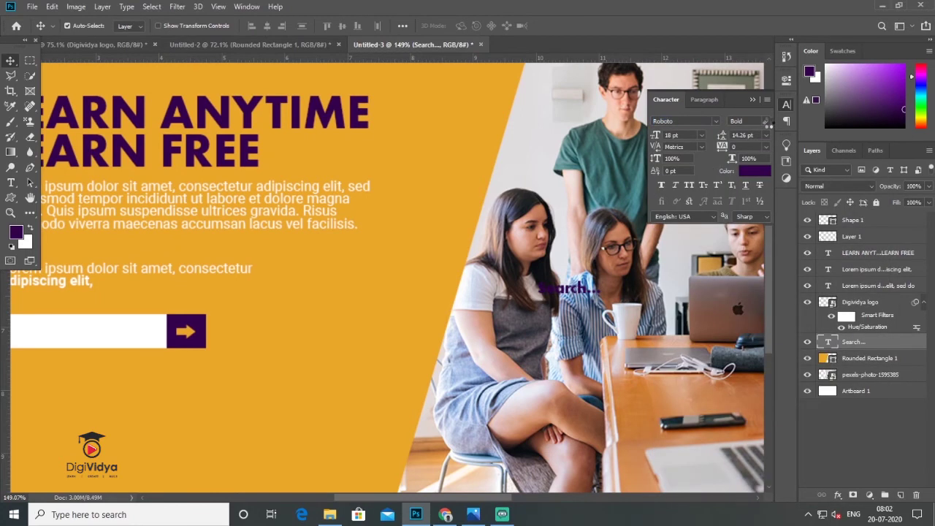
left_click(769, 126)
left_click(741, 172)
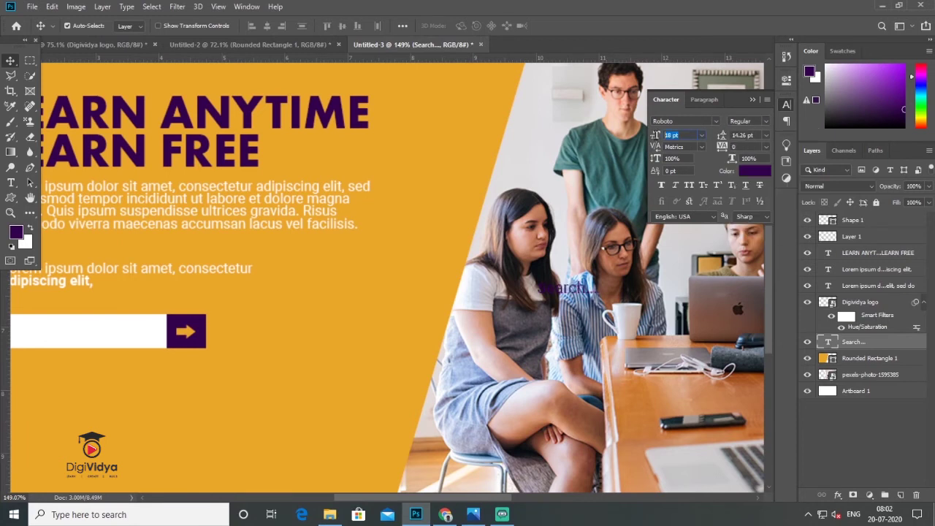
type("14")
key("Return")
Step: Move the Search... text into the white box and to the top of the layer stack
left_click_drag(573, 290, 82, 304)
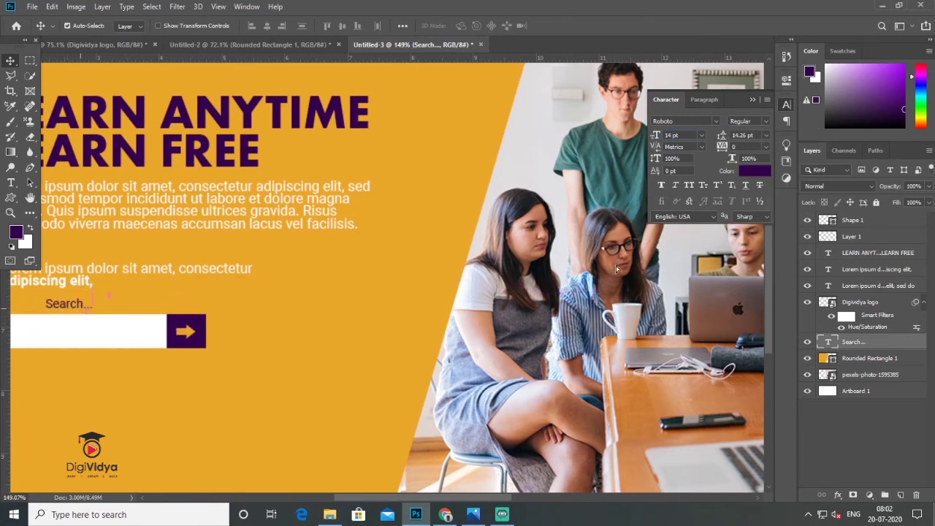
left_click_drag(854, 349, 853, 218)
key("ctrl+0")
left_click(753, 99)
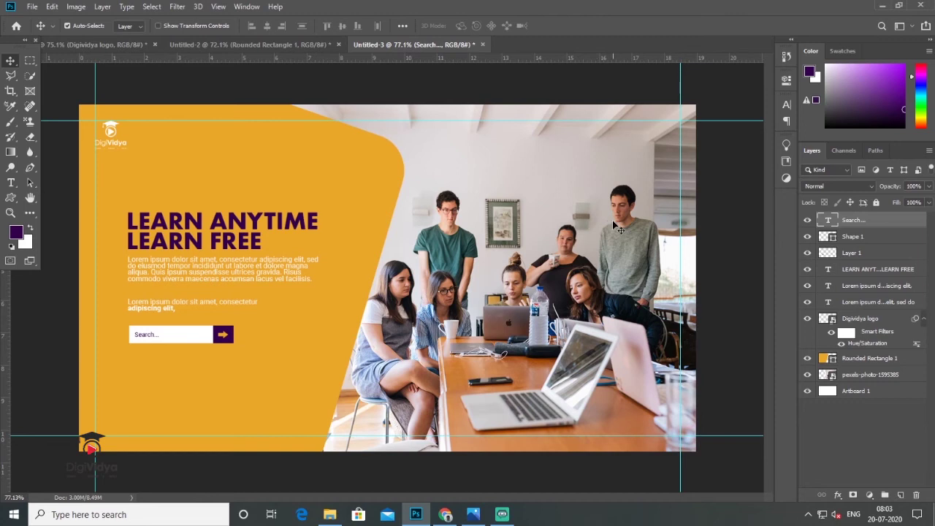
Step: Draw a purple 5 px-corner rounded button under the search bar and place a copy beside it
left_click(12, 199)
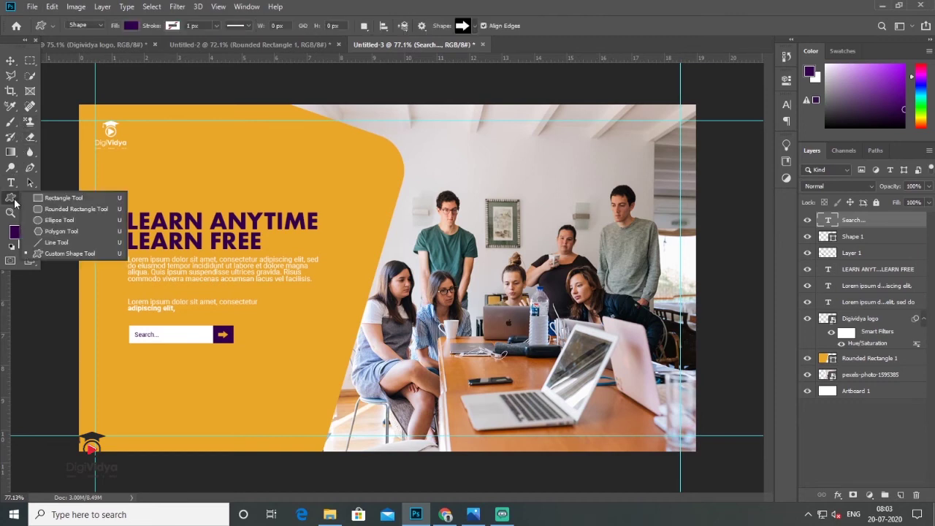
left_click(56, 210)
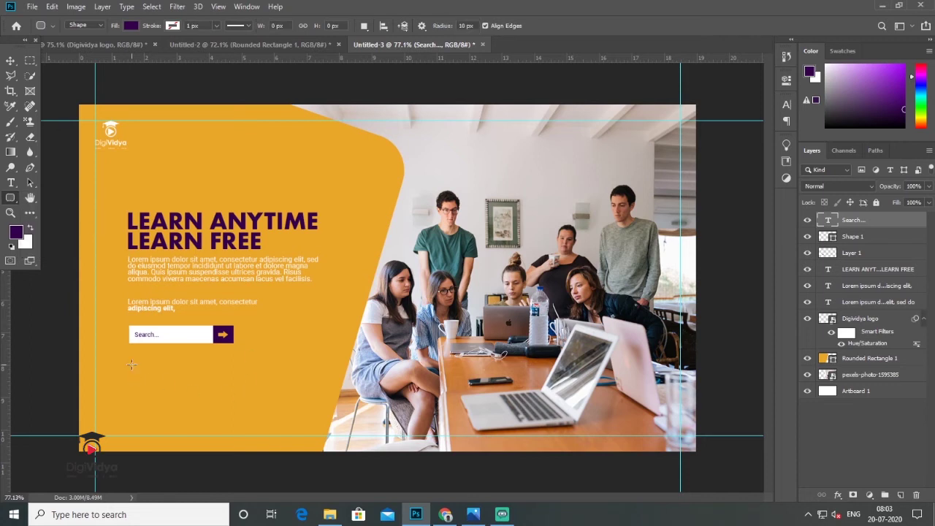
left_click_drag(130, 365, 189, 383)
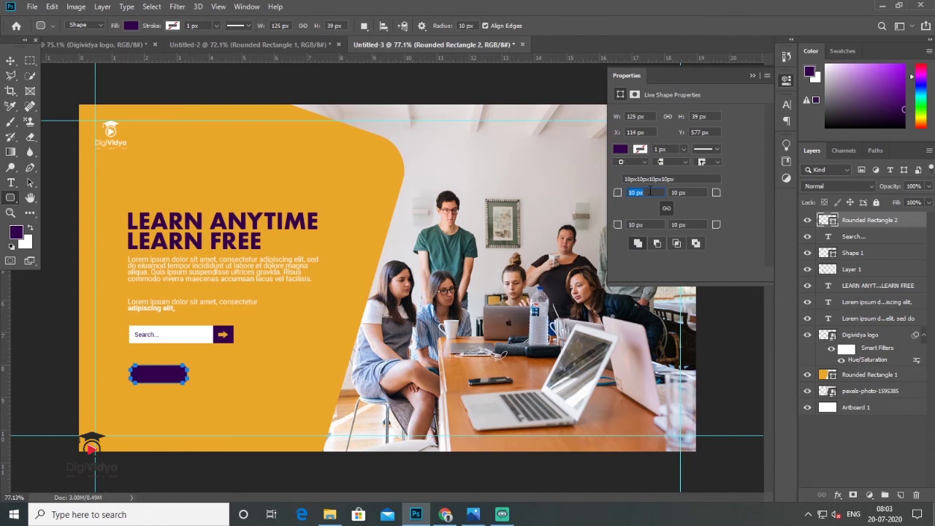
key("v")
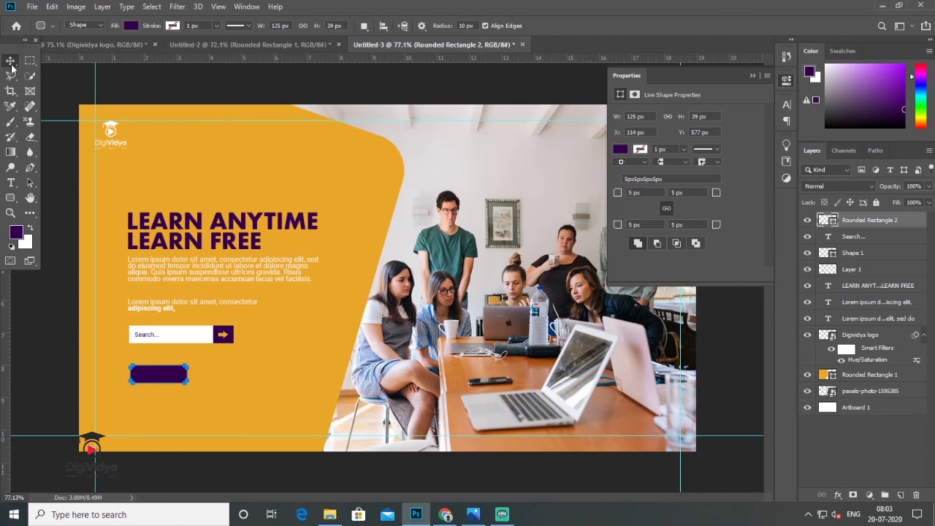
left_click_drag(167, 379, 243, 379)
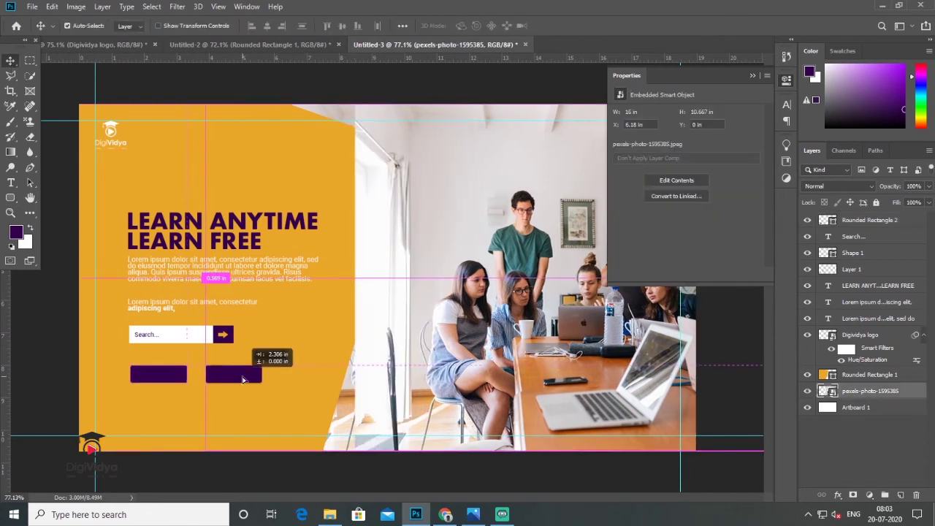
key("ctrl+z")
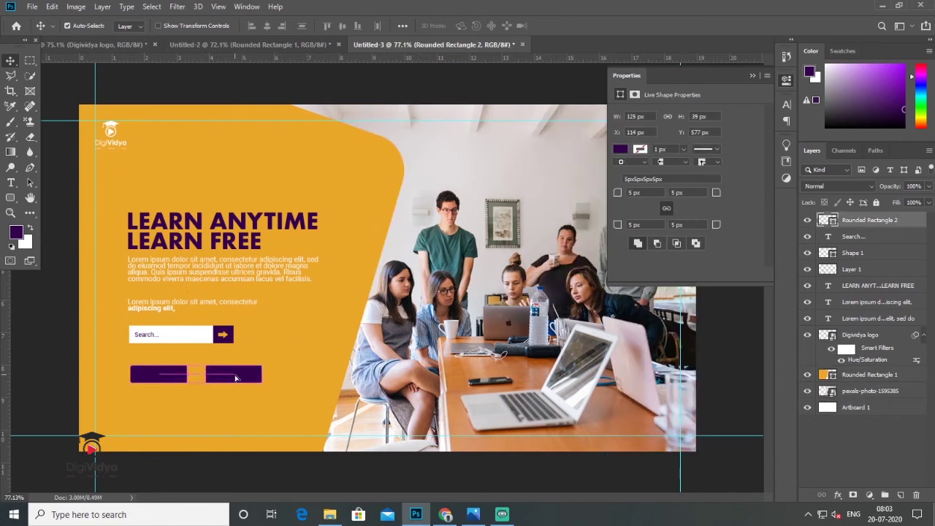
key("ctrl+shift+z")
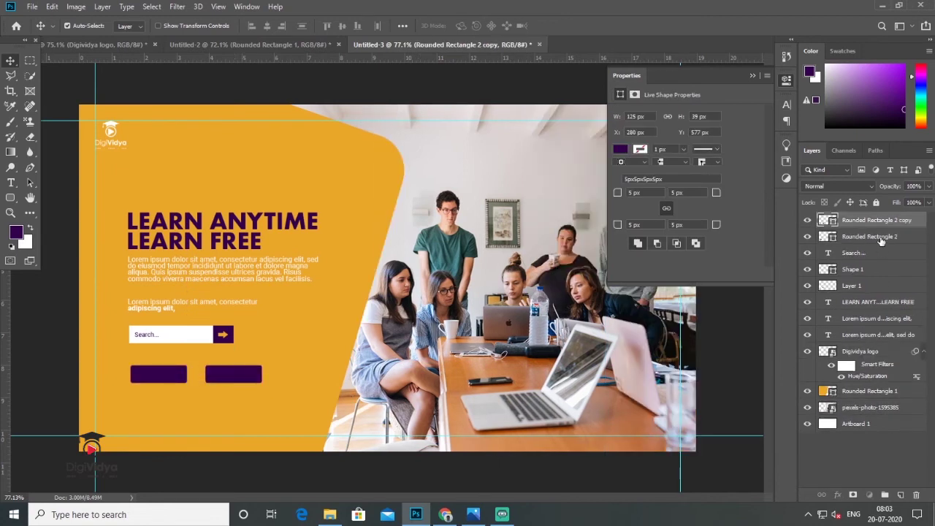
left_click(880, 239)
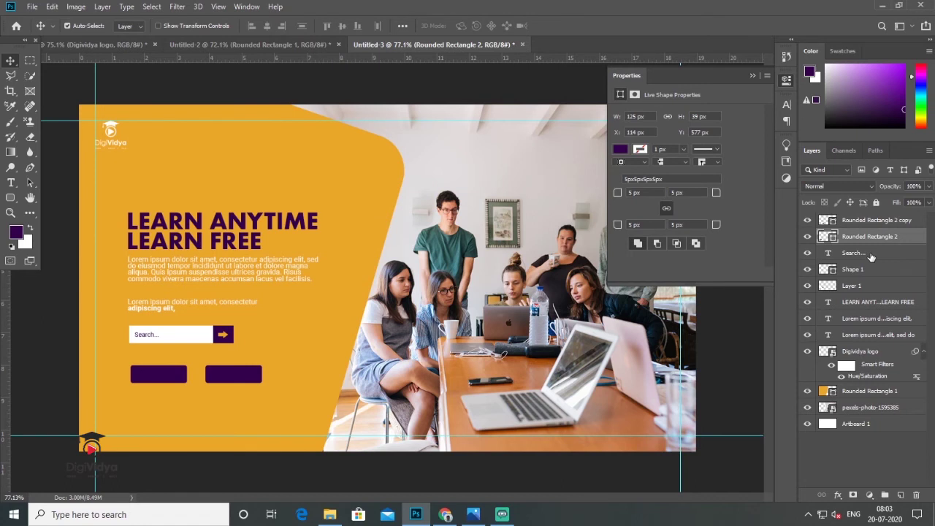
Step: Enlarge the search bar layers with Free Transform
left_click(853, 253)
left_click(851, 286, "shift")
key("ctrl+t")
left_click_drag(234, 343, 261, 345)
key("Return")
Step: Label the left button LOG IN and a copied label on the right button SIGN IN
left_click(260, 376)
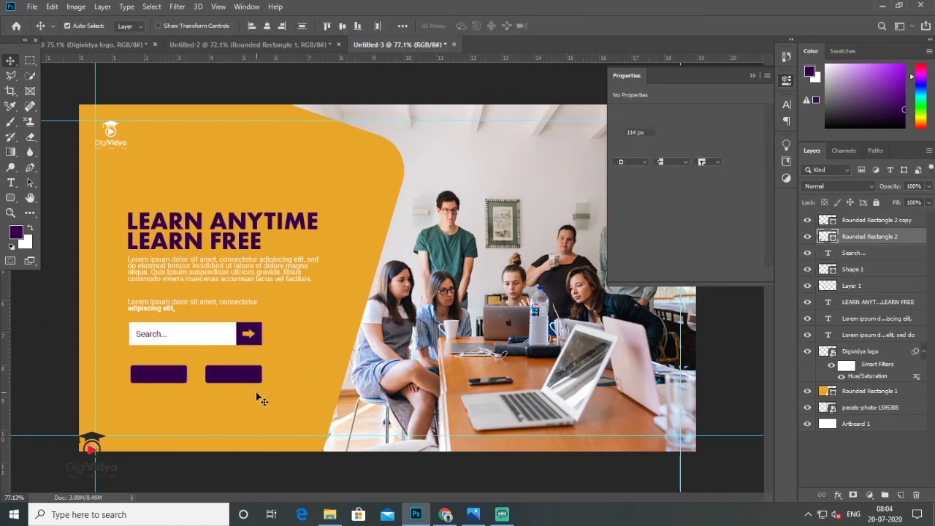
key("t")
left_click(269, 400)
type("LOG IN")
key("ctrl+Return")
key("v")
mouse_move(281, 402)
left_mouse_down()
mouse_move(165, 375)
mouse_move(245, 378)
left_mouse_up()
type("SIGN IN")
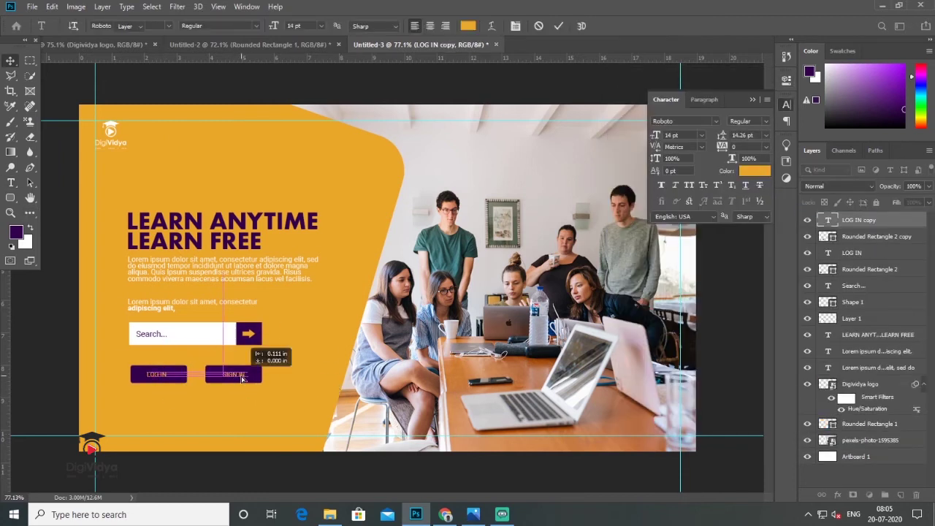
type("t")
Step: Add lorem footer text along the bottom in dark brown #4d3200 at 12 pt
left_click_drag(241, 410, 252, 420)
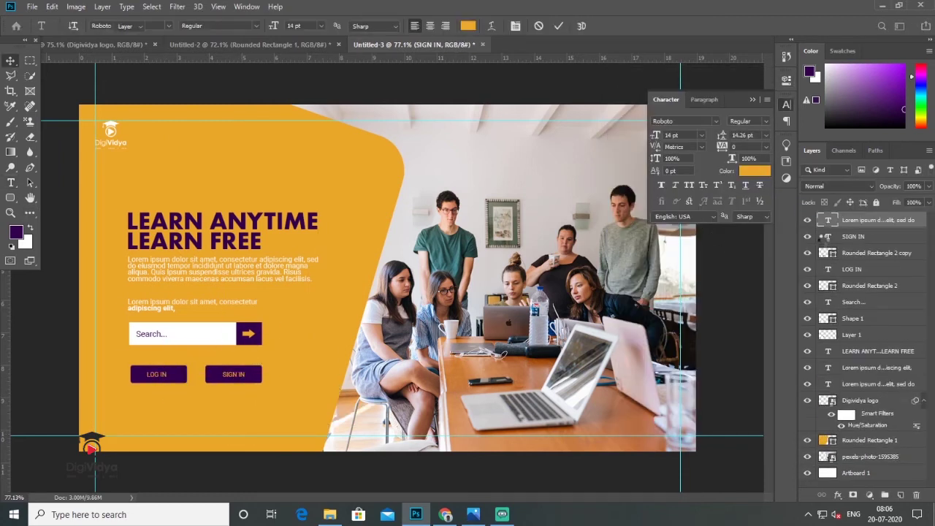
key("ctrl+Return")
left_click(759, 174)
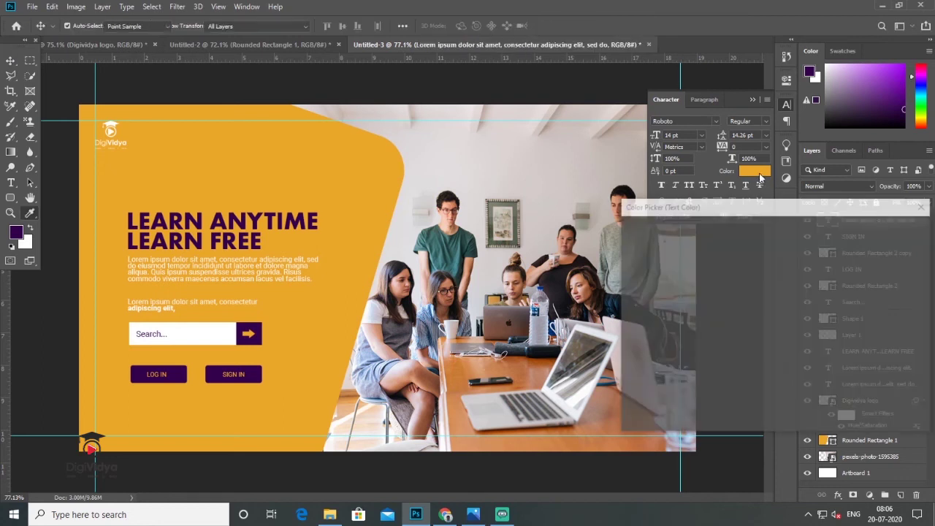
left_click_drag(657, 253, 785, 337)
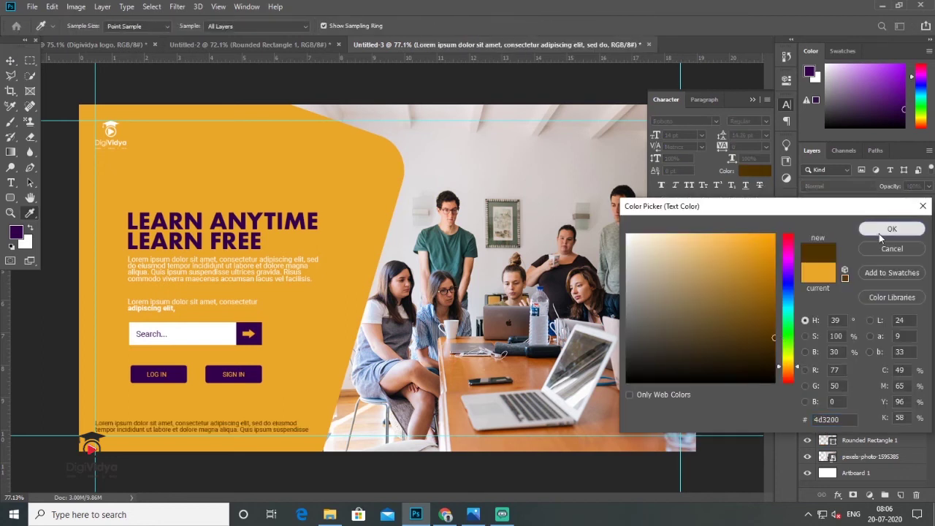
left_click(883, 230)
left_click(703, 137)
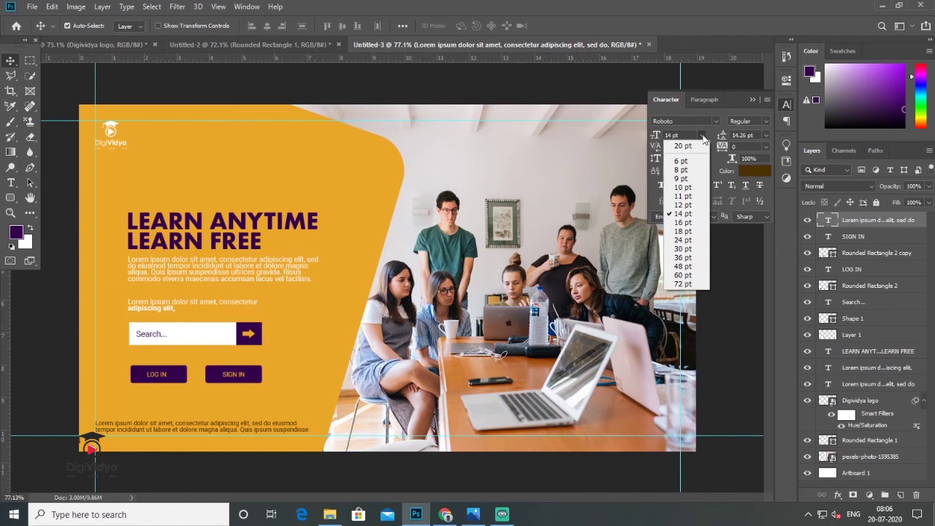
left_click(683, 205)
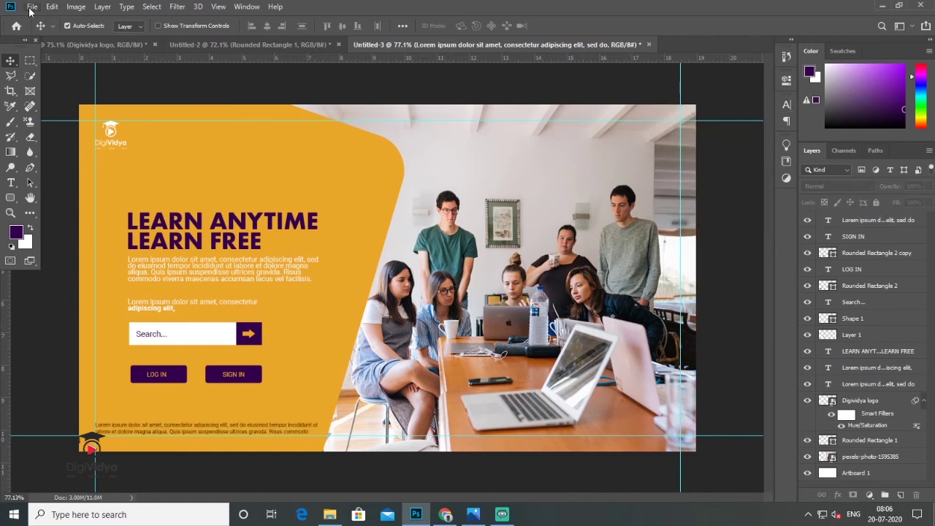
left_click(32, 7)
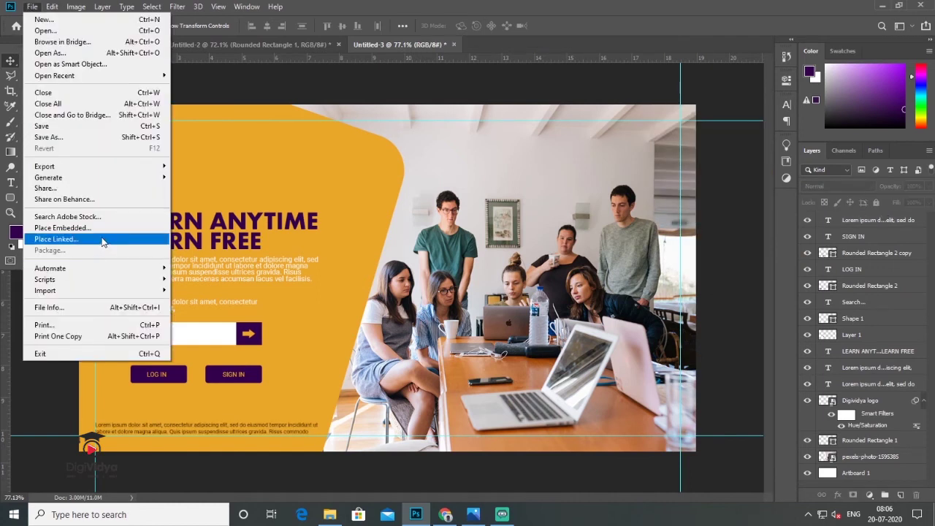
Step: Place the Facebook, Instagram and YouTube SVG icons as embedded layers
left_click(105, 231)
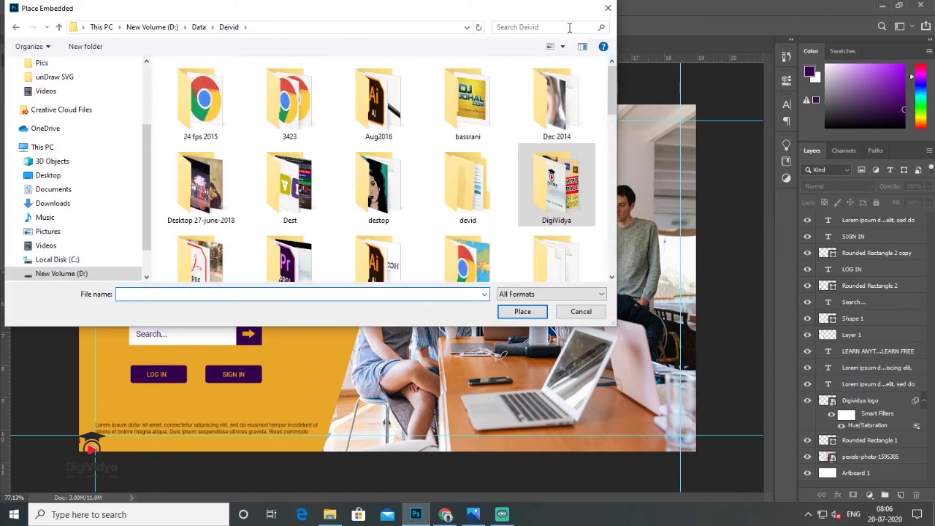
type("social")
double_click(188, 96)
double_click(226, 86)
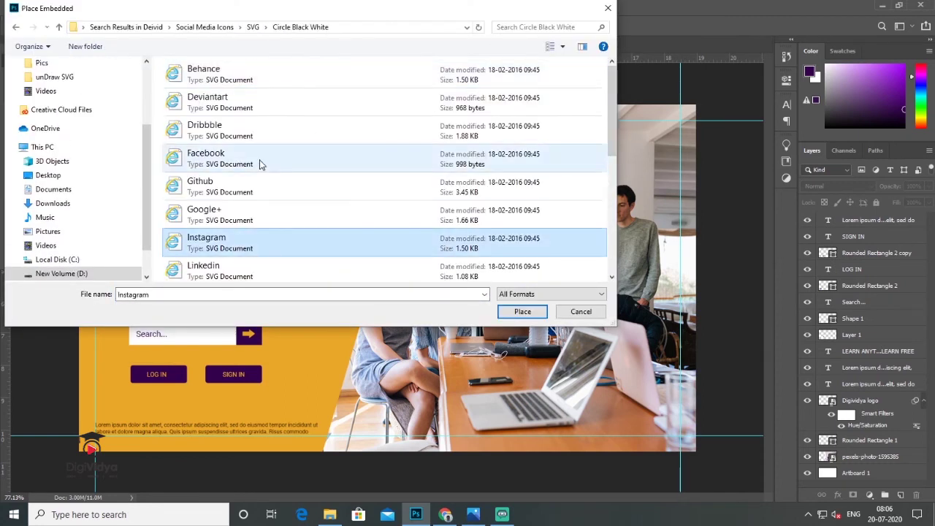
double_click(194, 156)
double_click(198, 153)
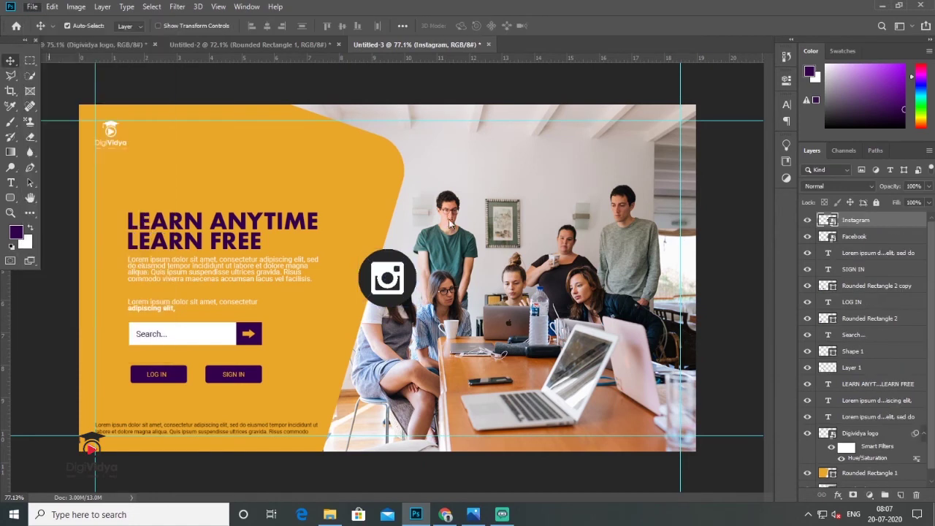
double_click(188, 272)
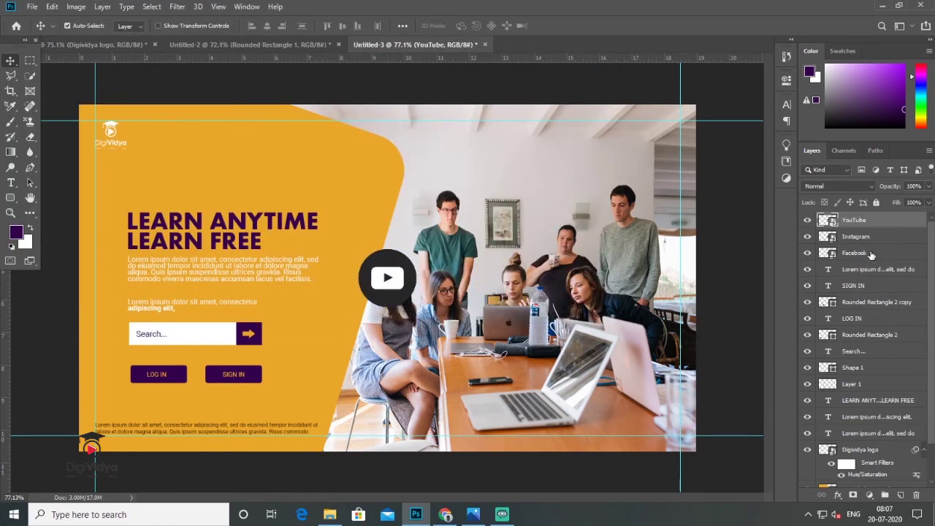
Step: Move the three social icons to the photo's top-right and shrink them to about 45%
left_click(870, 253, "shift")
left_click_drag(391, 296, 654, 168)
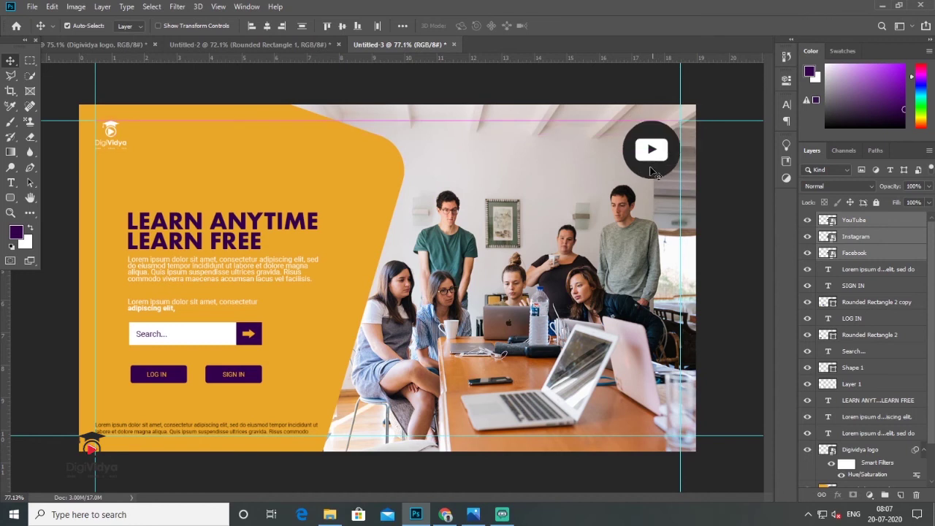
key("ctrl+t")
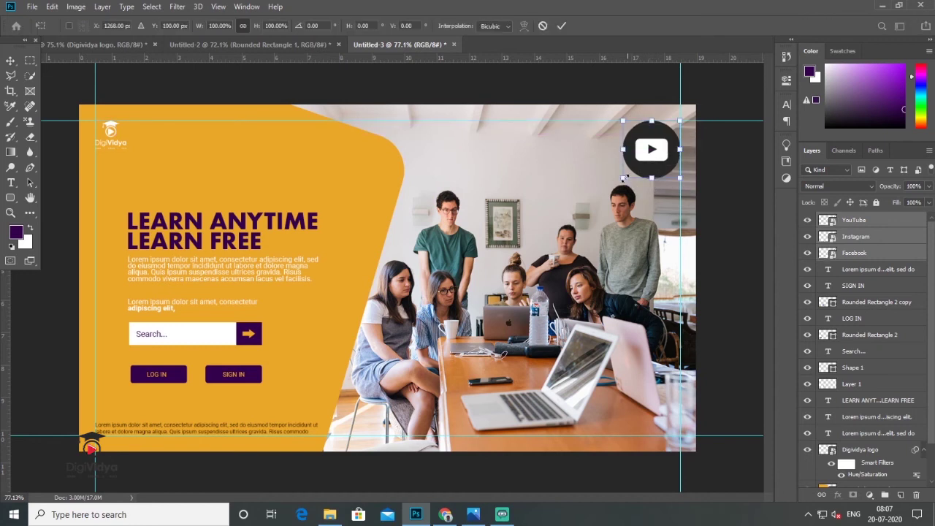
left_click_drag(622, 179, 659, 148)
Step: Stroke a purple rectangle around the standing man's face on a new layer
key("Return")
key("m")
left_click_drag(571, 187, 628, 244)
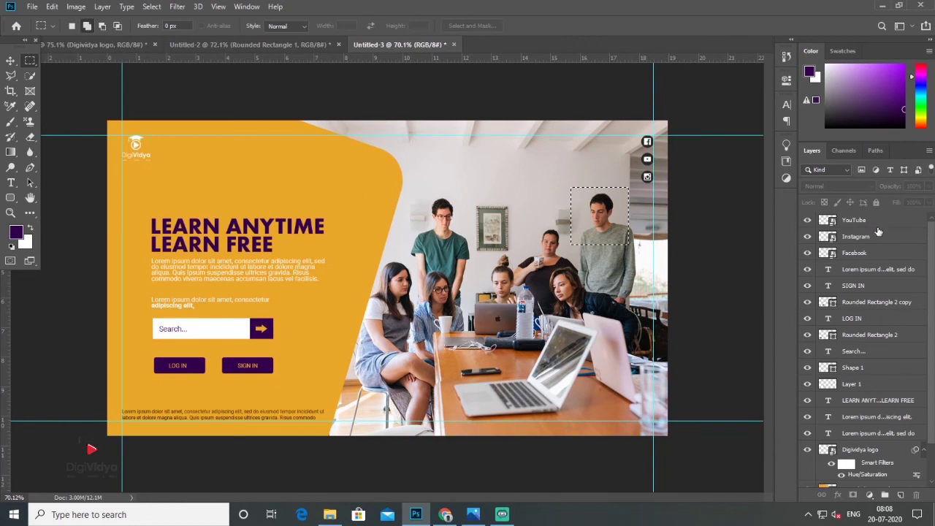
left_click(853, 220)
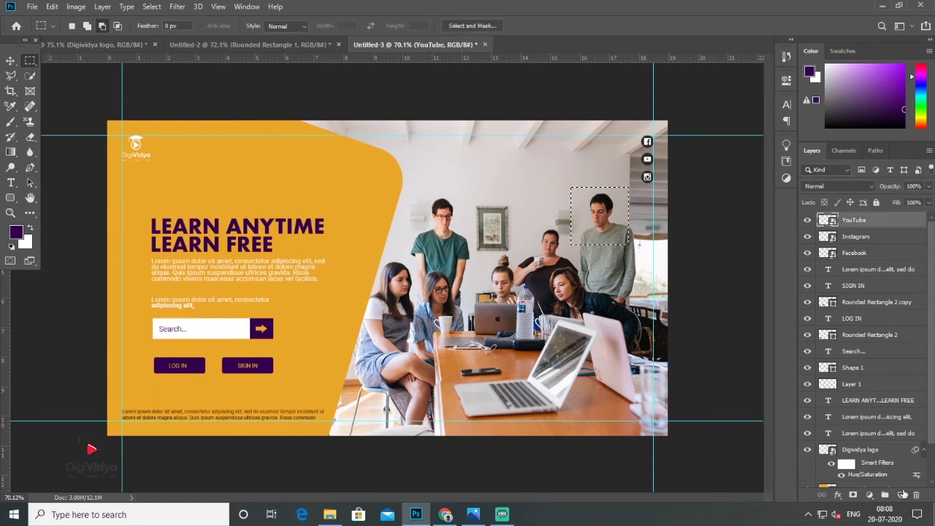
left_click(901, 494)
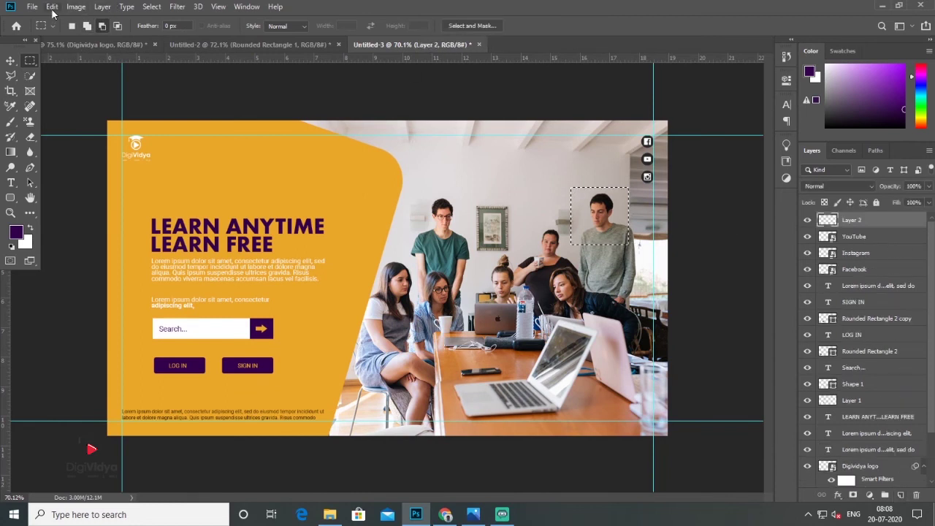
left_click(52, 7)
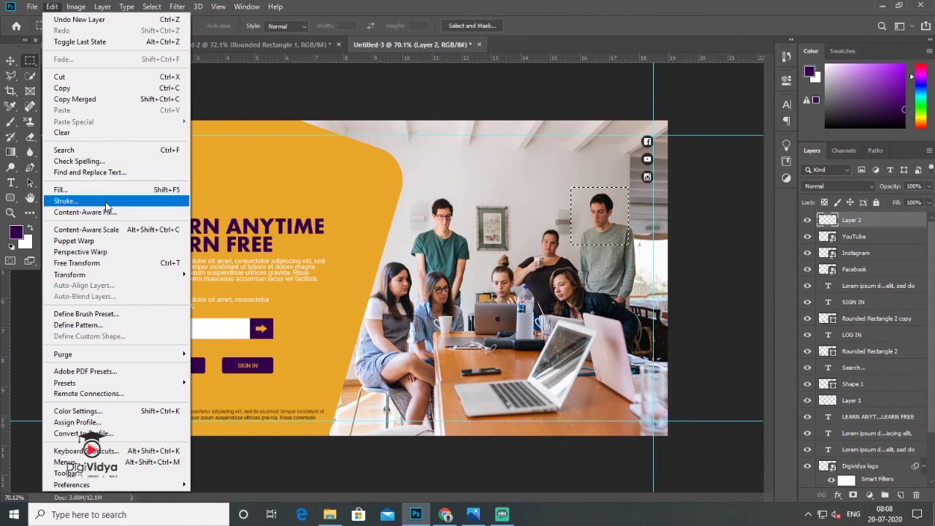
left_click(88, 201)
left_click(543, 120)
key("ctrl+d")
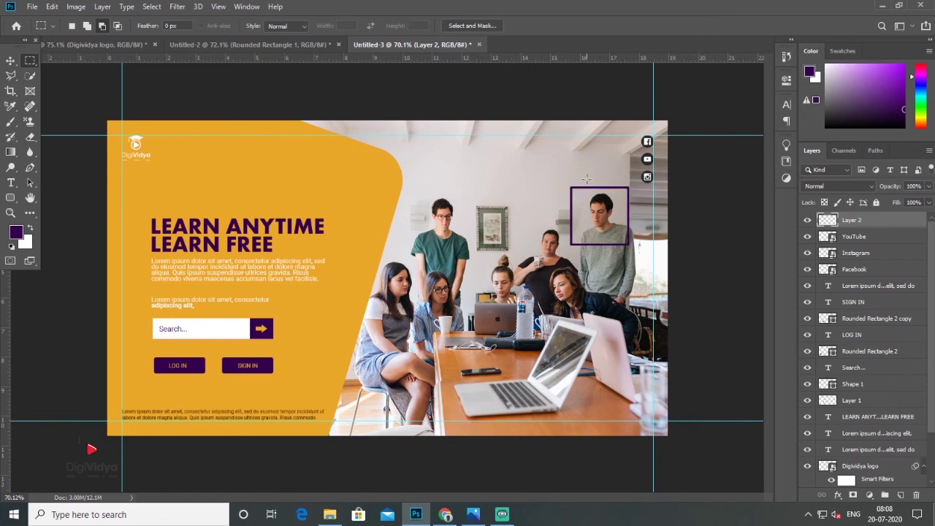
Step: Delete the middle of the rectangle's edges, leaving only corner brackets
left_click_drag(584, 178, 619, 263)
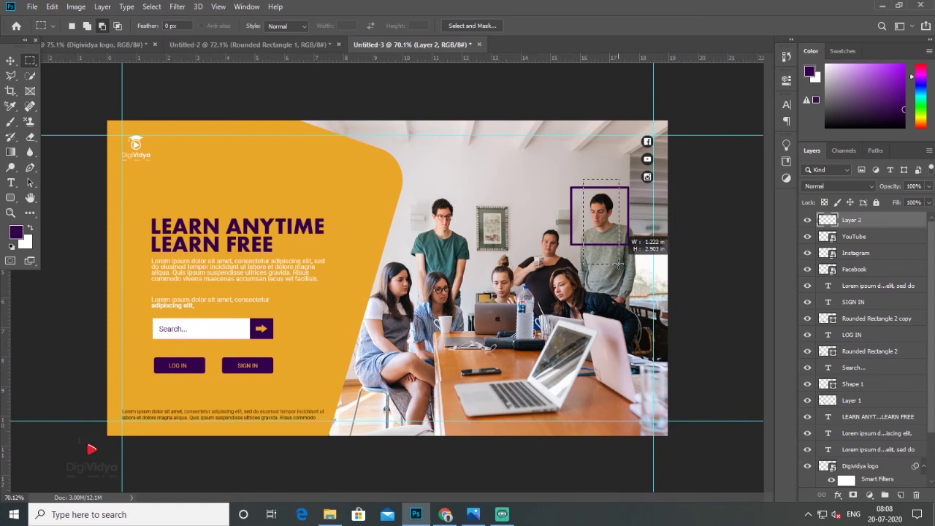
left_click_drag(619, 264, 641, 259)
left_click(641, 260)
key("ctrl+z")
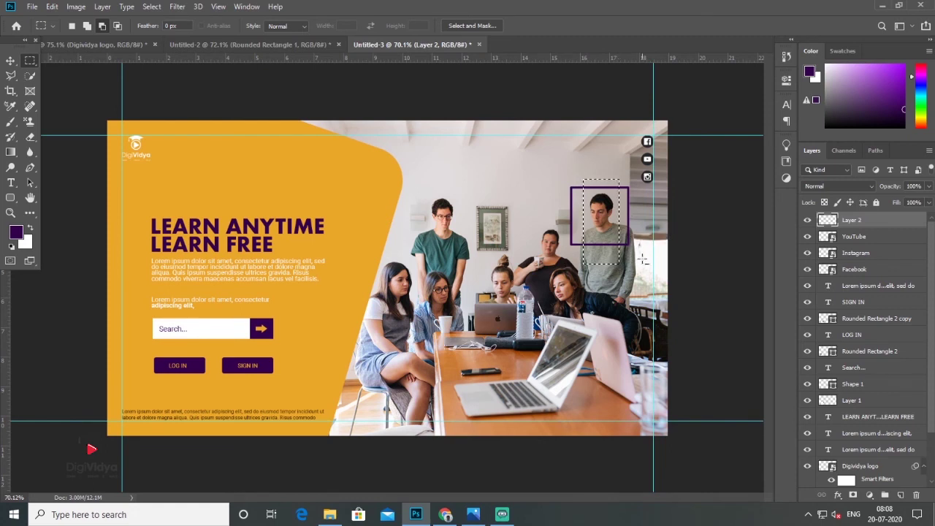
key("Delete")
key("ctrl+d")
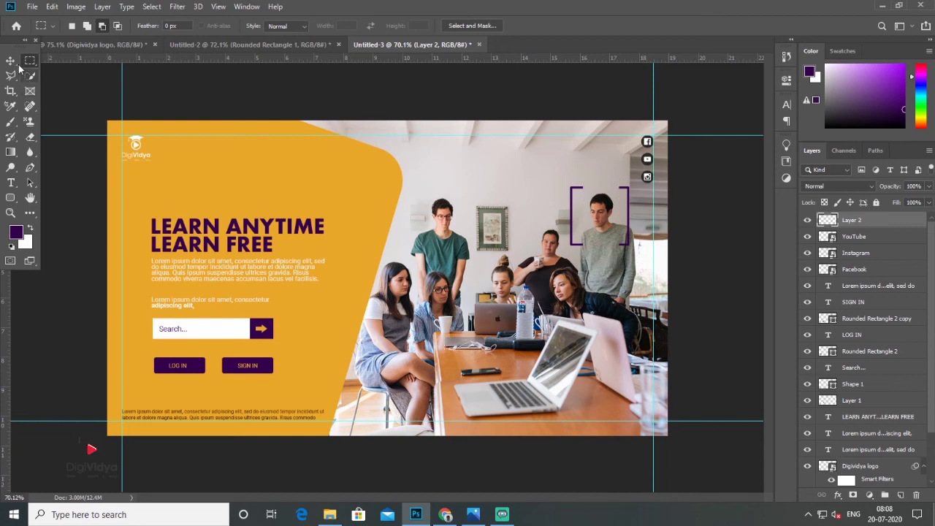
left_click(10, 60)
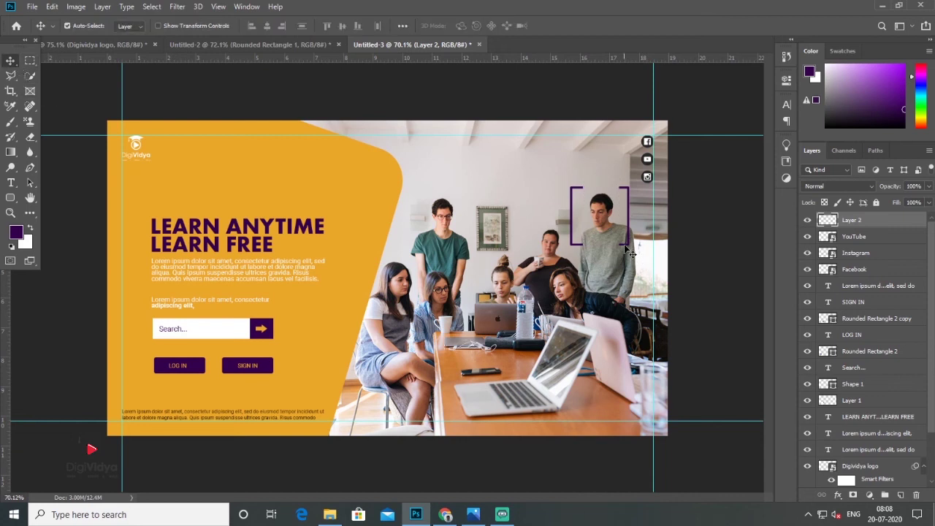
Step: Duplicate the purple bracket frame onto the face of the man in green
left_click_drag(626, 249, 470, 252)
right_click(11, 198)
left_click(63, 250)
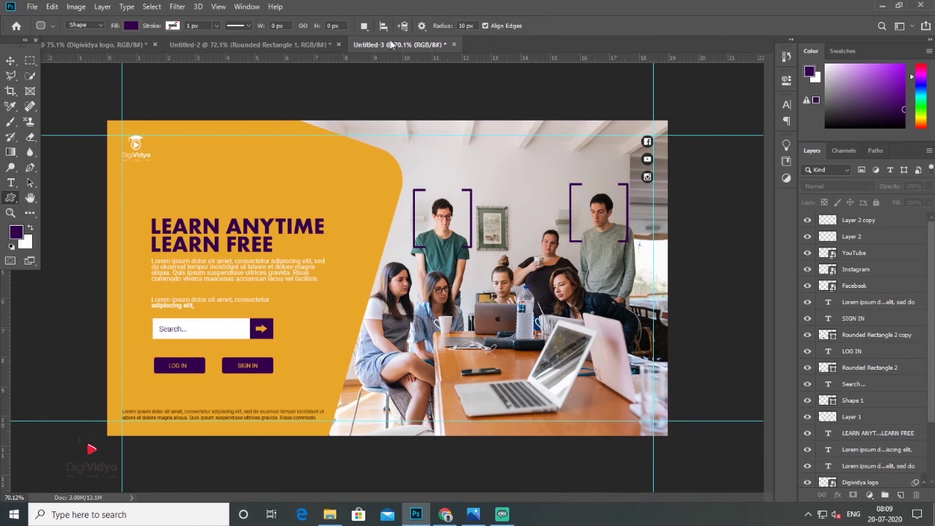
Step: Load the All custom shape set and select the light-bulb shape
left_click(474, 27)
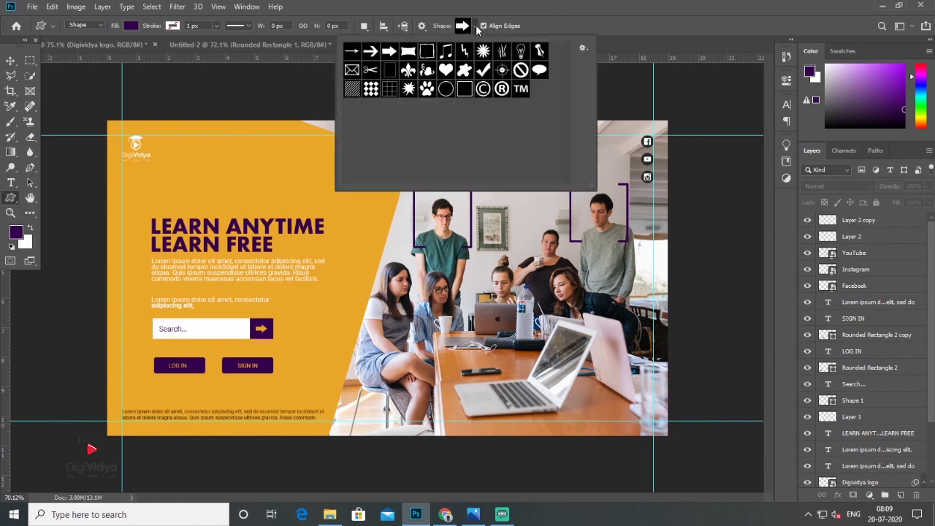
left_click(582, 48)
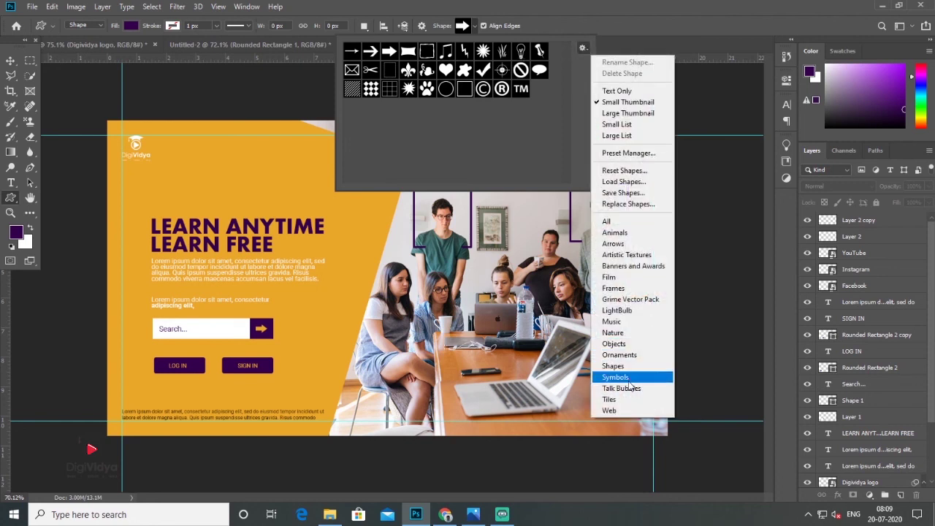
left_click(614, 221)
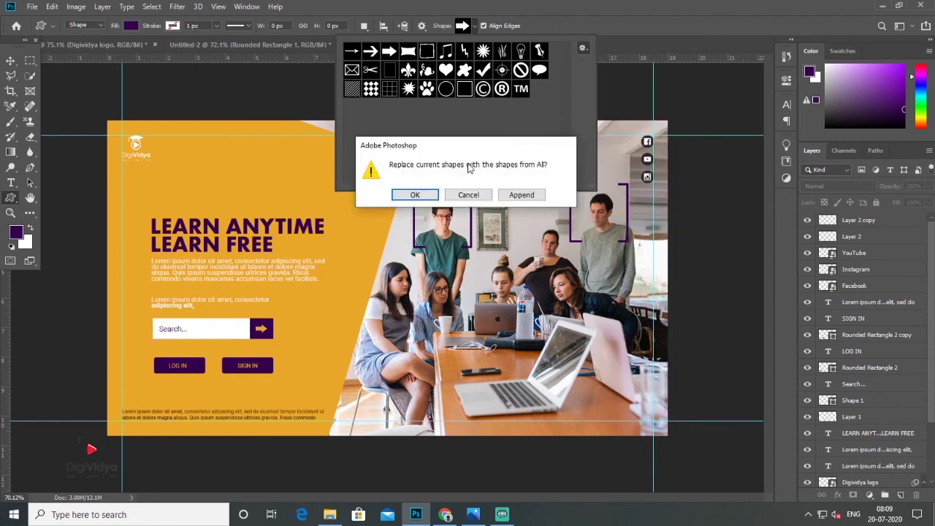
left_click(415, 194)
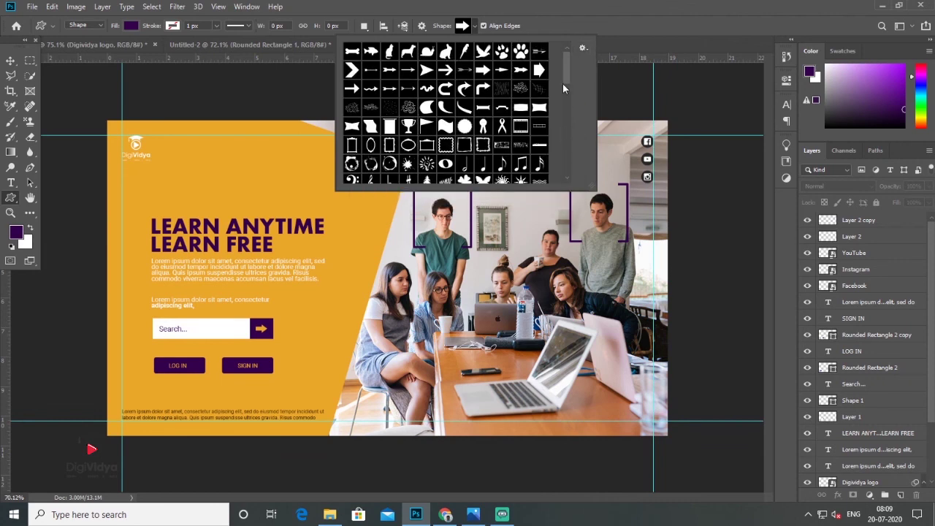
left_click_drag(565, 74, 566, 114)
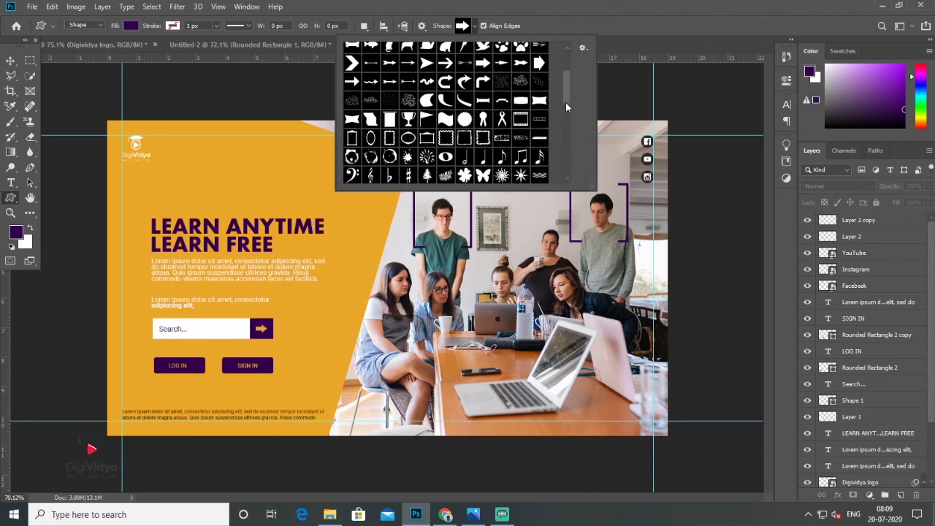
scroll(453, 109, "down", 2)
left_click(427, 68)
left_click(512, 172)
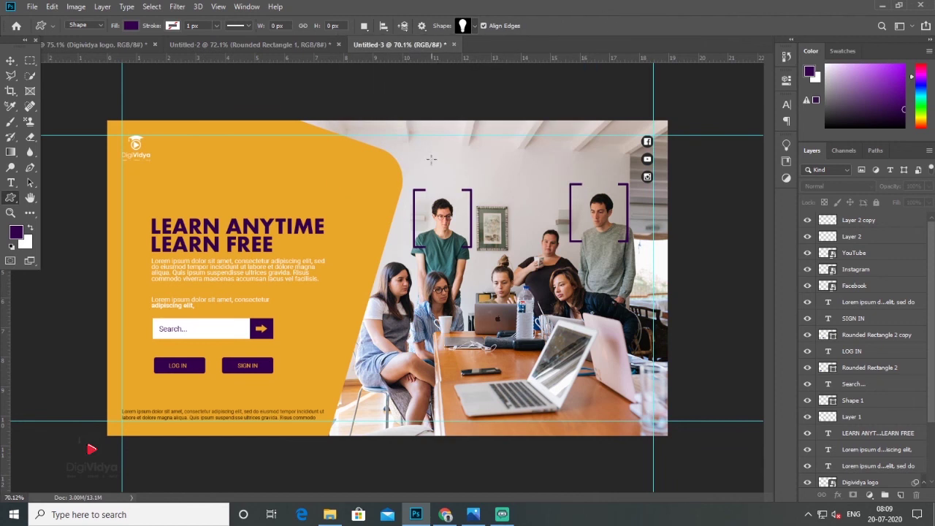
Step: Draw a light bulb above the man in green filled with the banner's orange
left_click_drag(433, 159, 448, 176)
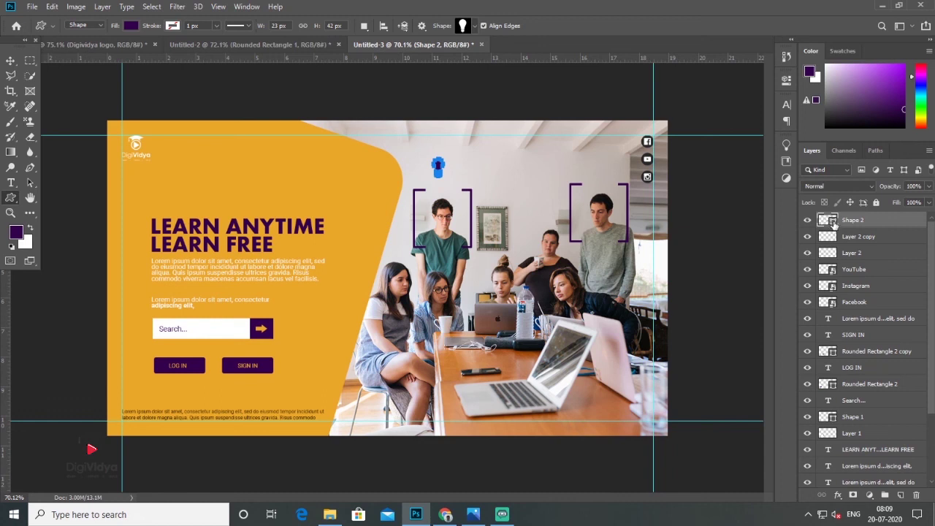
double_click(830, 220)
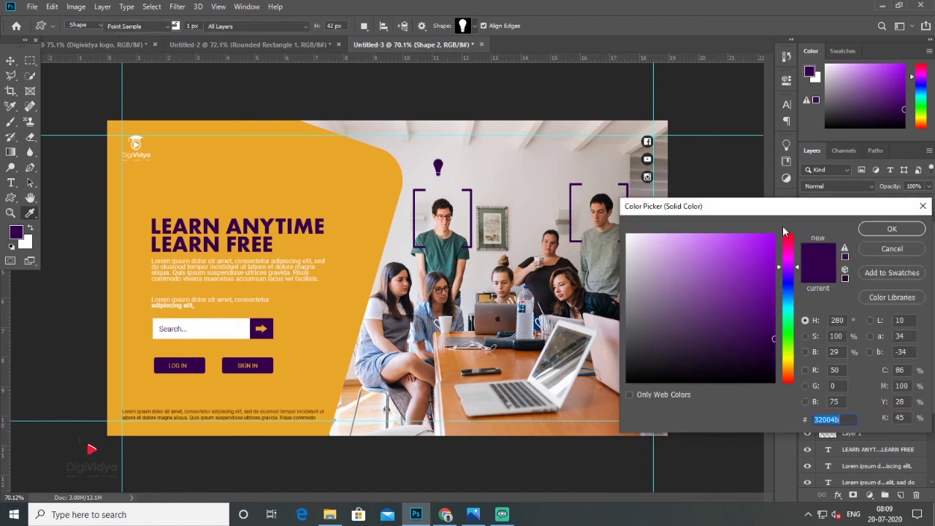
left_click(360, 176)
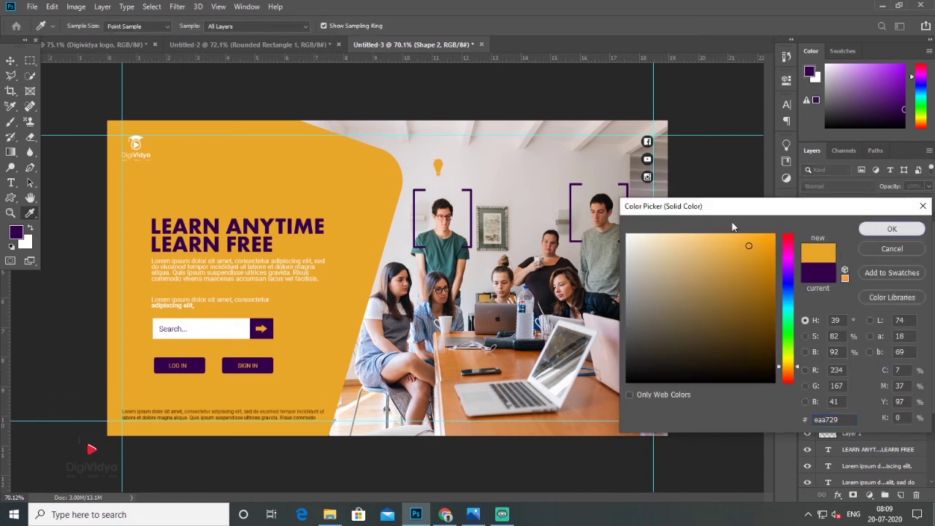
key("Return")
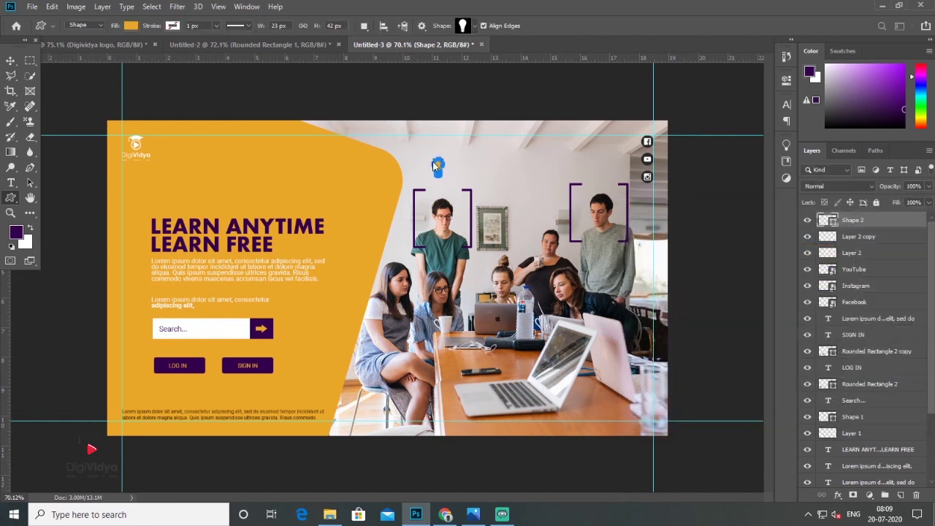
Step: Copy the bulb over the right-hand man, then hide both bulb layers
key("v")
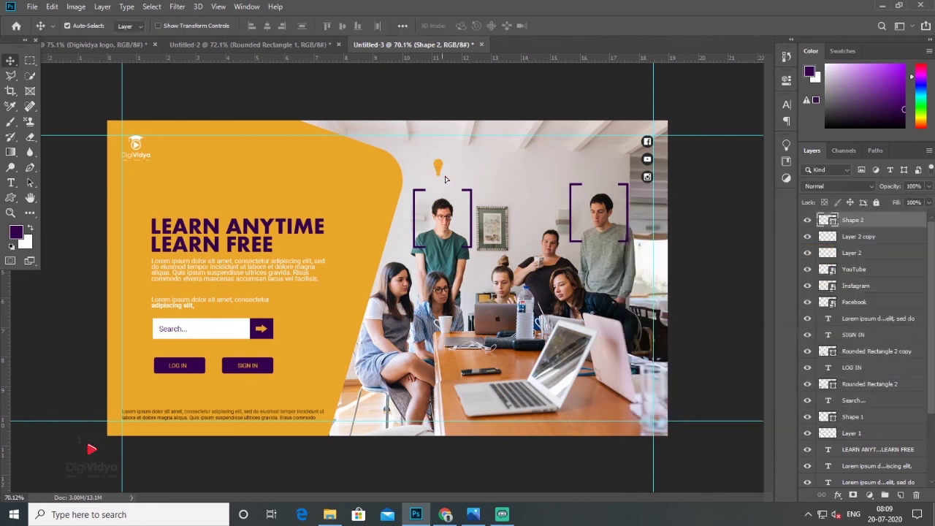
left_click_drag(438, 166, 600, 175)
left_click(807, 219)
left_click(807, 236)
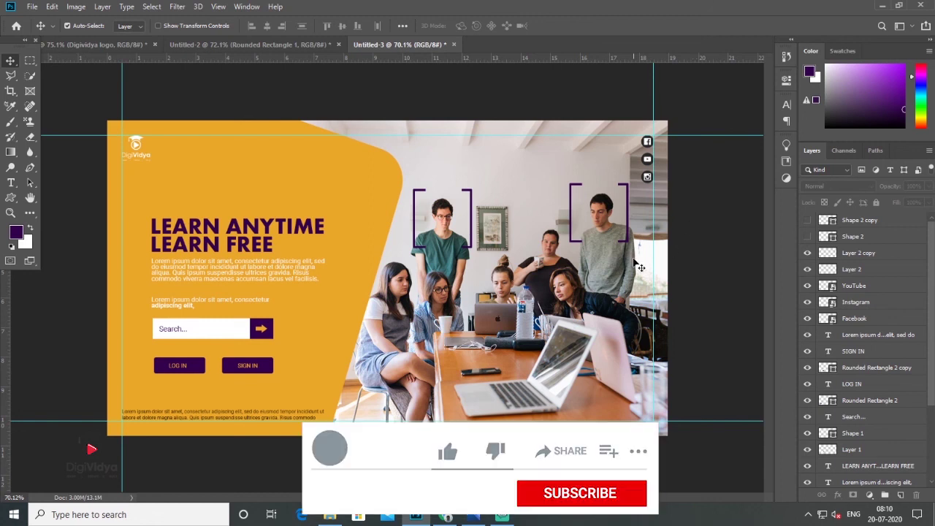
scroll(634, 264, "up", 2)
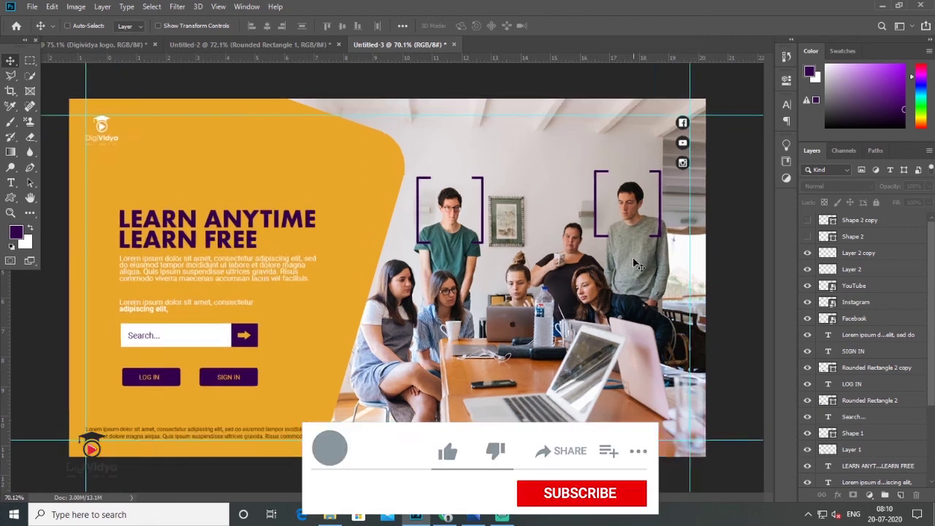
scroll(615, 267, "down", 3)
scroll(474, 274, "down", 1)
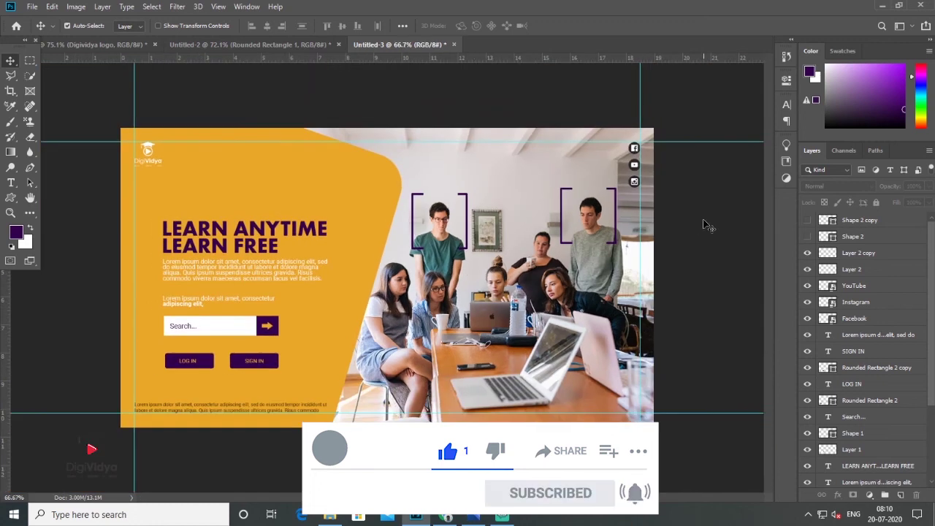